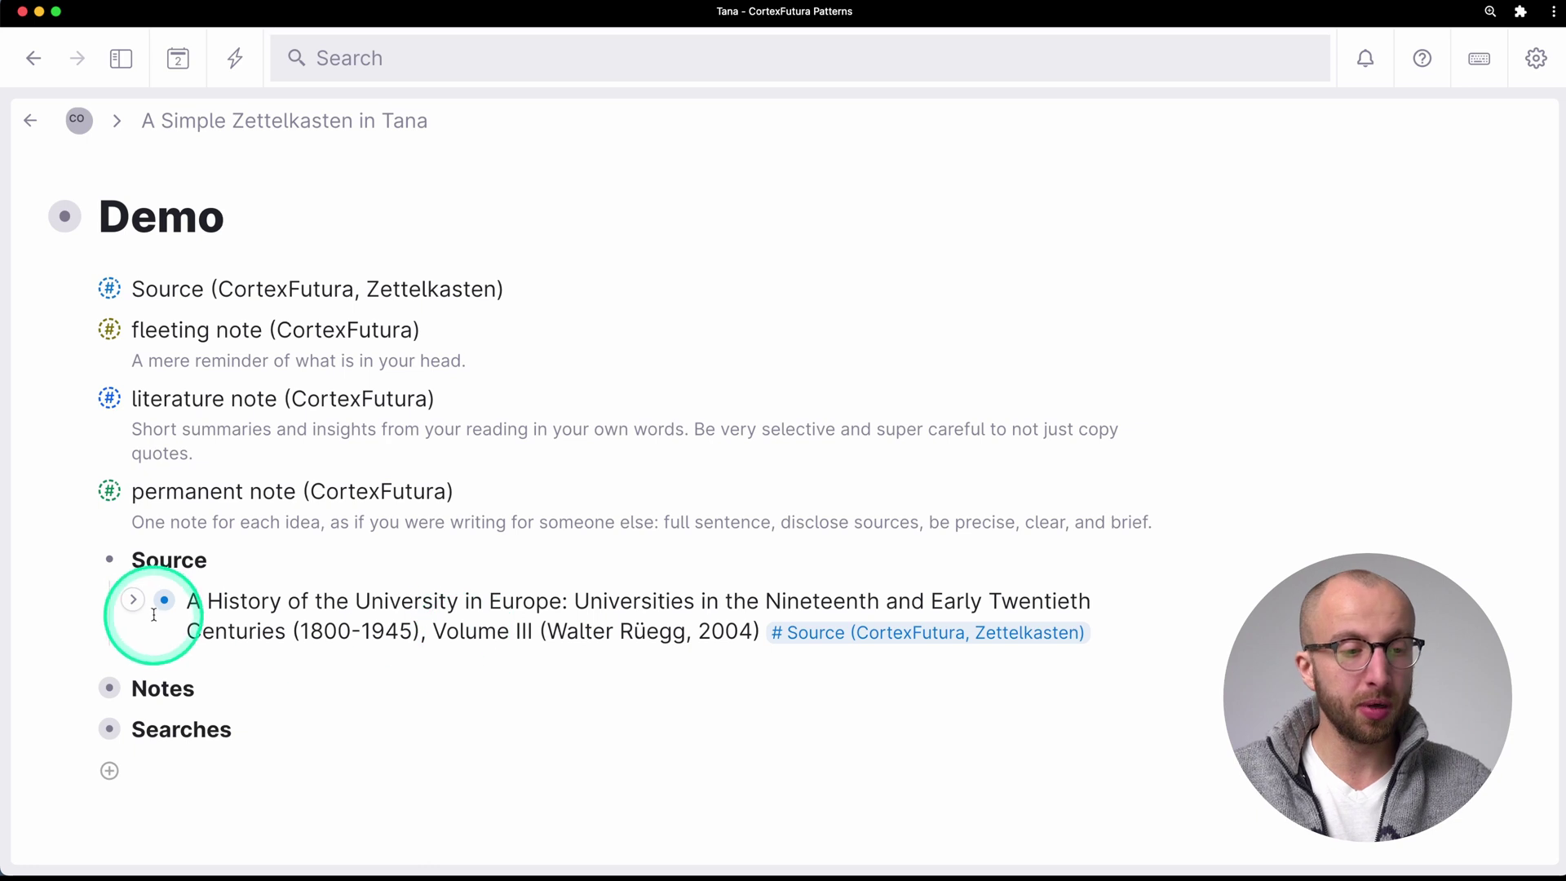
Step: Examine the title, author and year fields of the book listed under Source, and collapse the Source section
{"action": "left_click", "coordinate": [133, 600]}
{"action": "scroll", "coordinate": [496, 625], "scroll_direction": "down", "scroll_amount": 2}
{"action": "scroll", "coordinate": [496, 626], "scroll_direction": "down", "scroll_amount": 1}
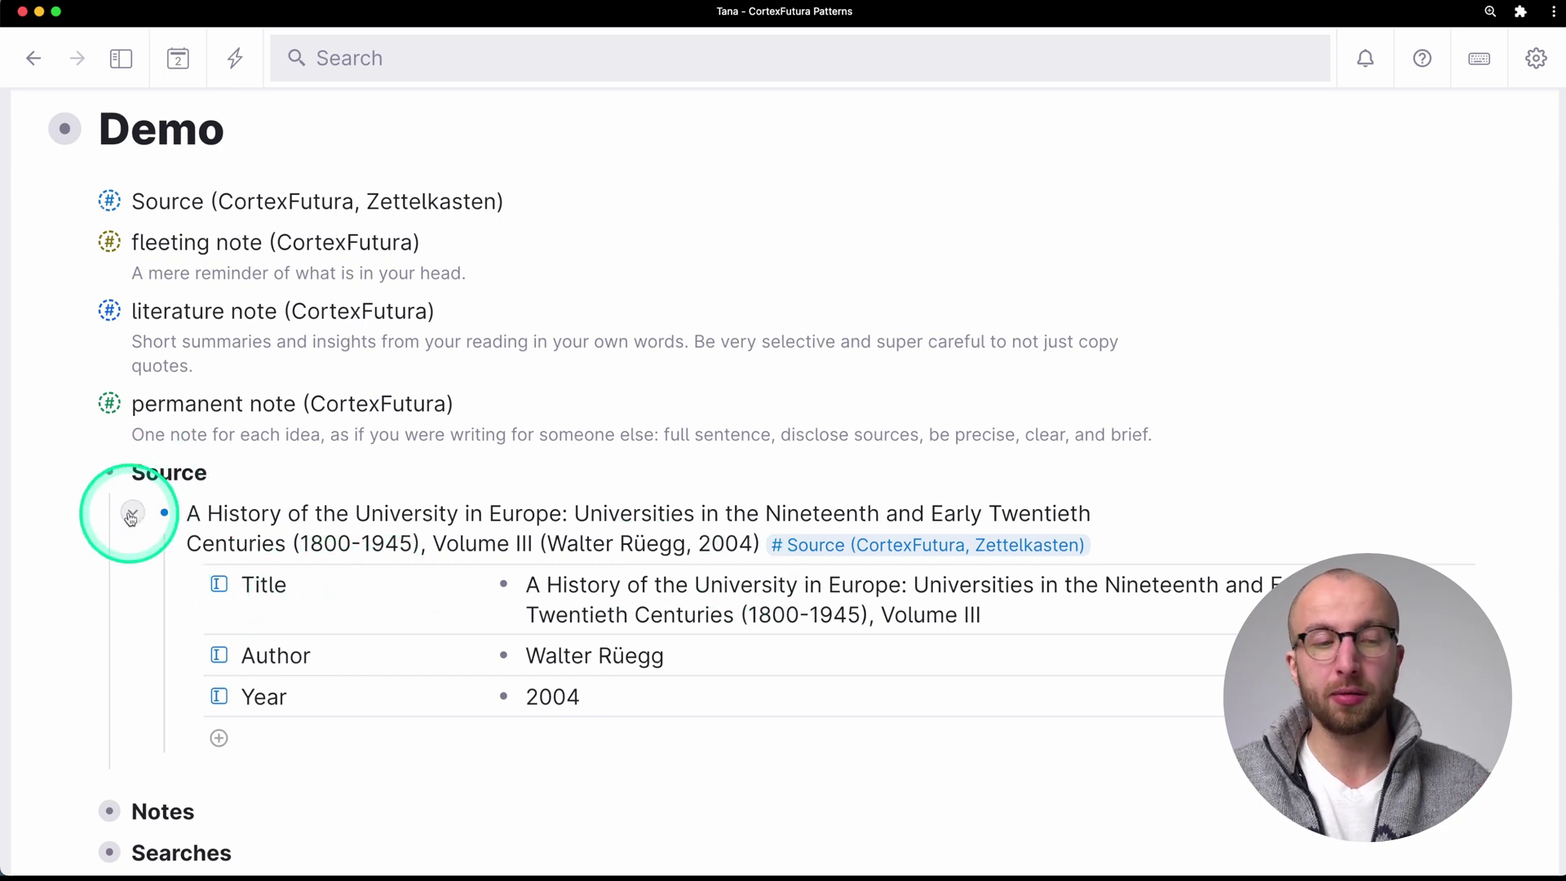
{"action": "left_click", "coordinate": [133, 512]}
{"action": "left_click", "coordinate": [82, 563]}
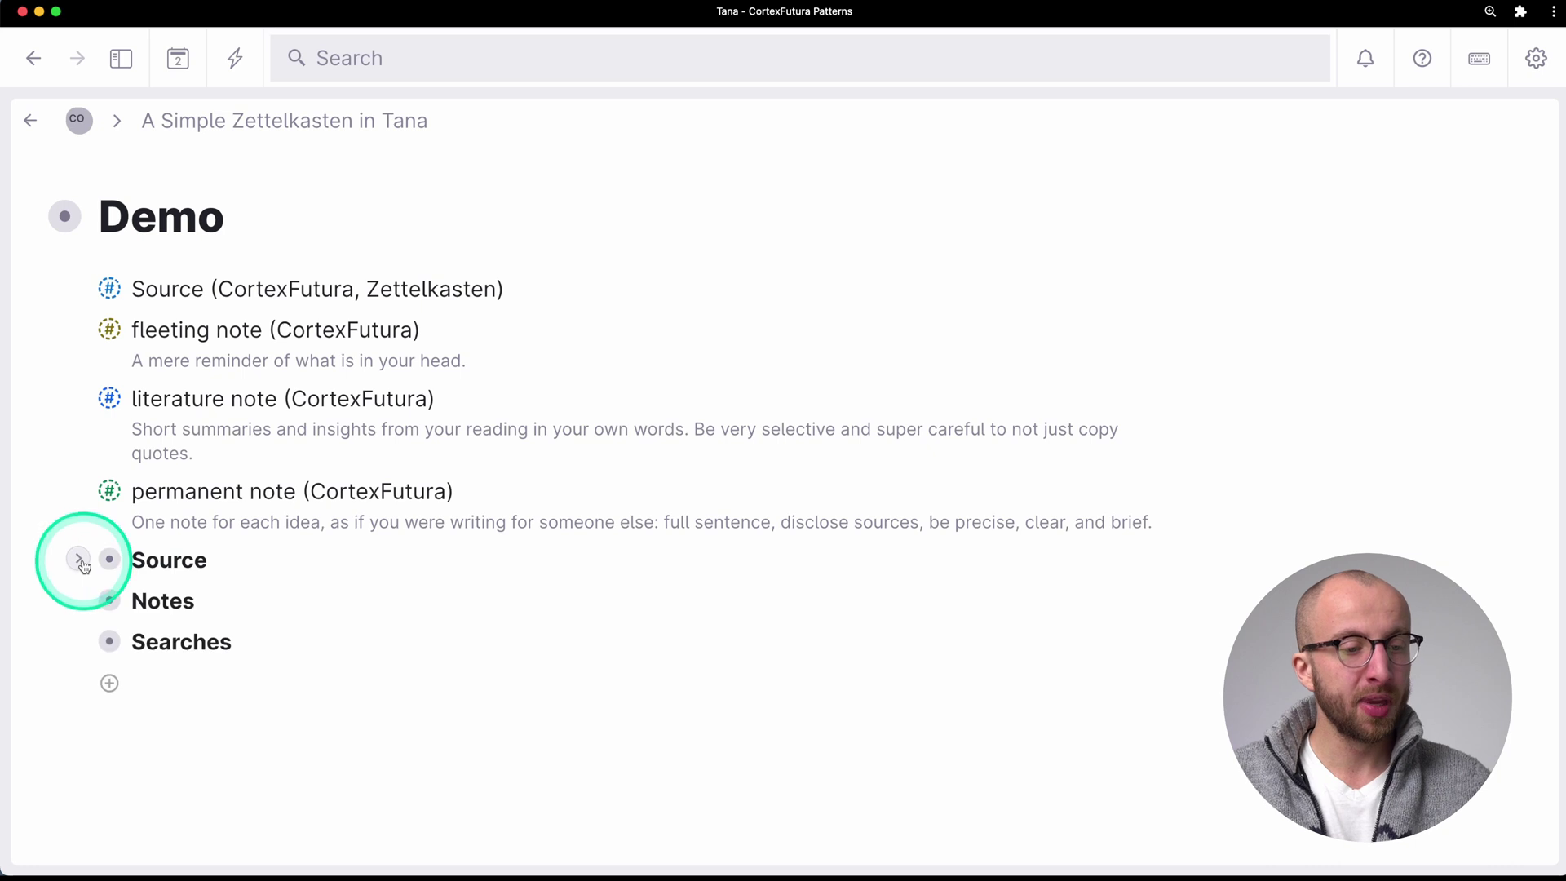
Step: Expand the Notes section and read the fleeting note about who influenced Humboldt
{"action": "left_click", "coordinate": [78, 598]}
{"action": "scroll", "coordinate": [487, 563], "scroll_direction": "down", "scroll_amount": 5}
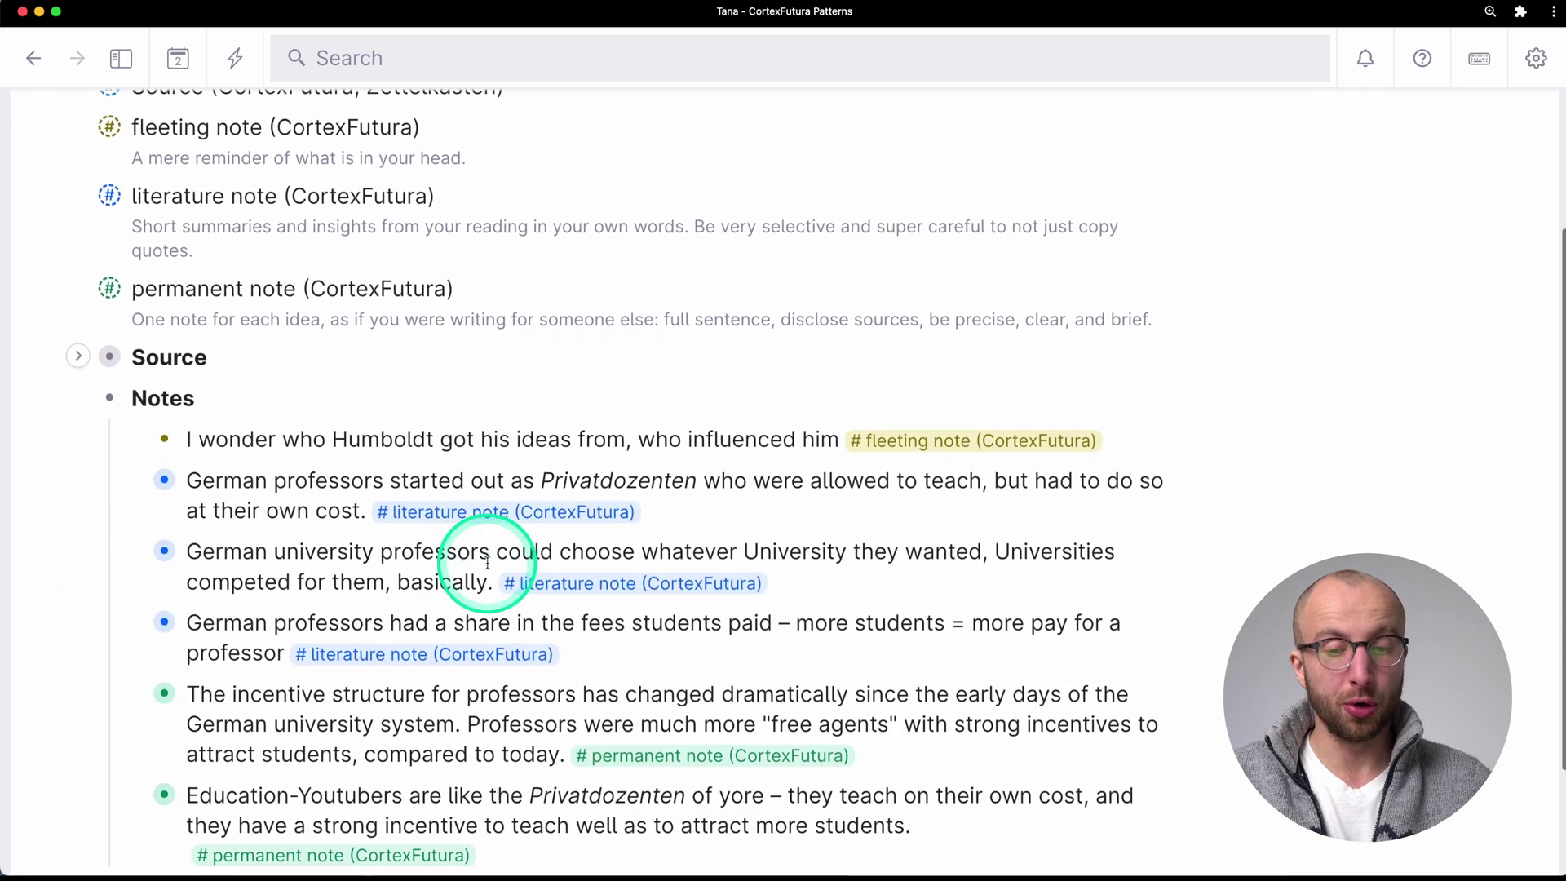
{"action": "triple_click", "coordinate": [278, 421]}
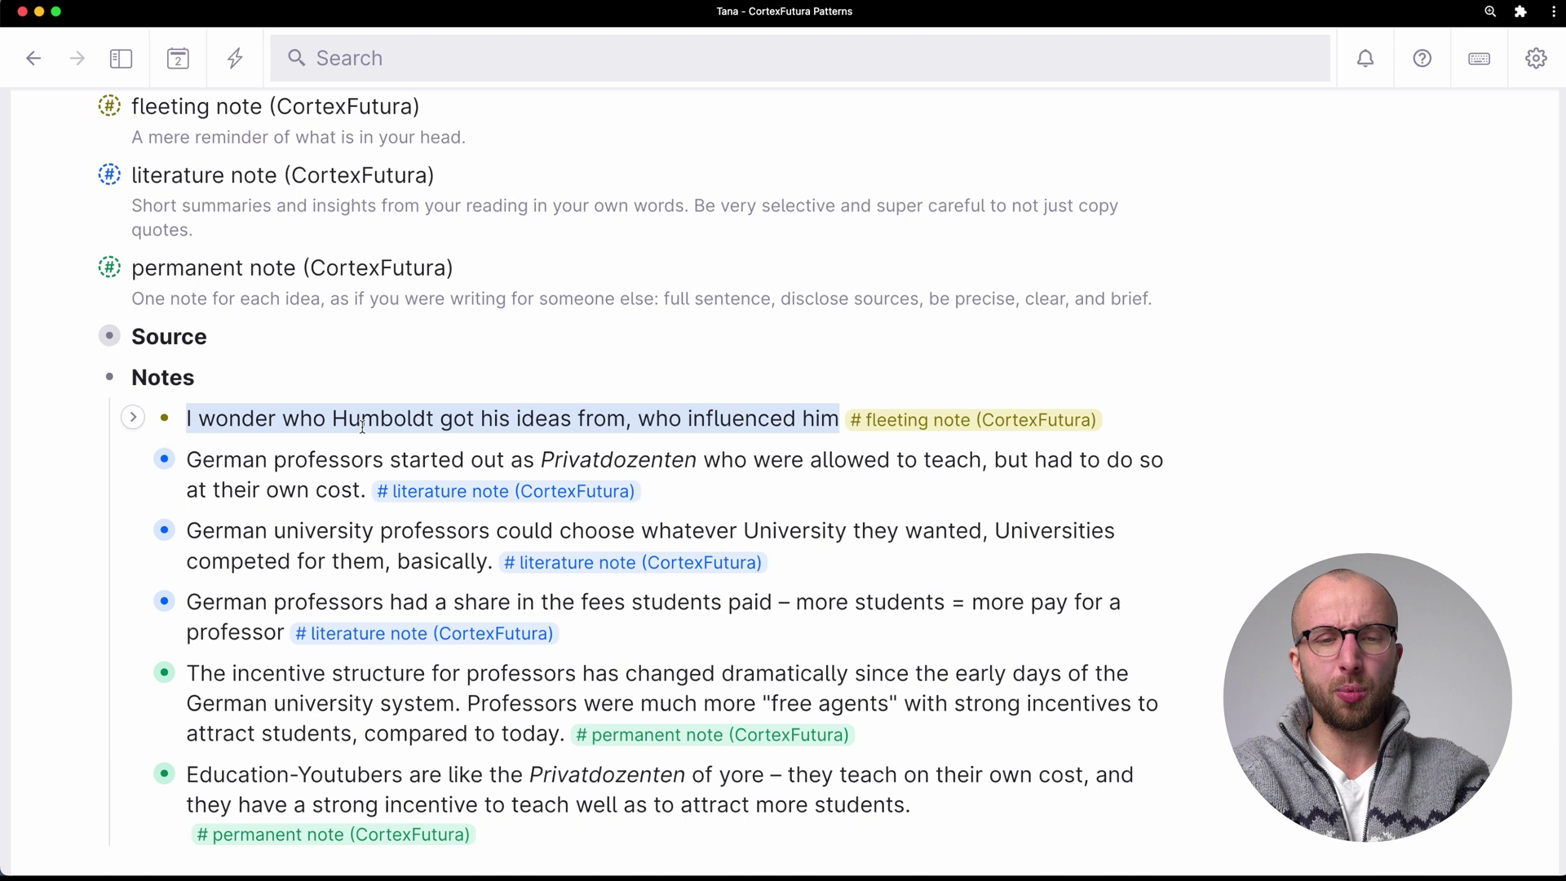
{"action": "left_click_drag", "start_coordinate": [363, 426], "coordinate": [465, 438]}
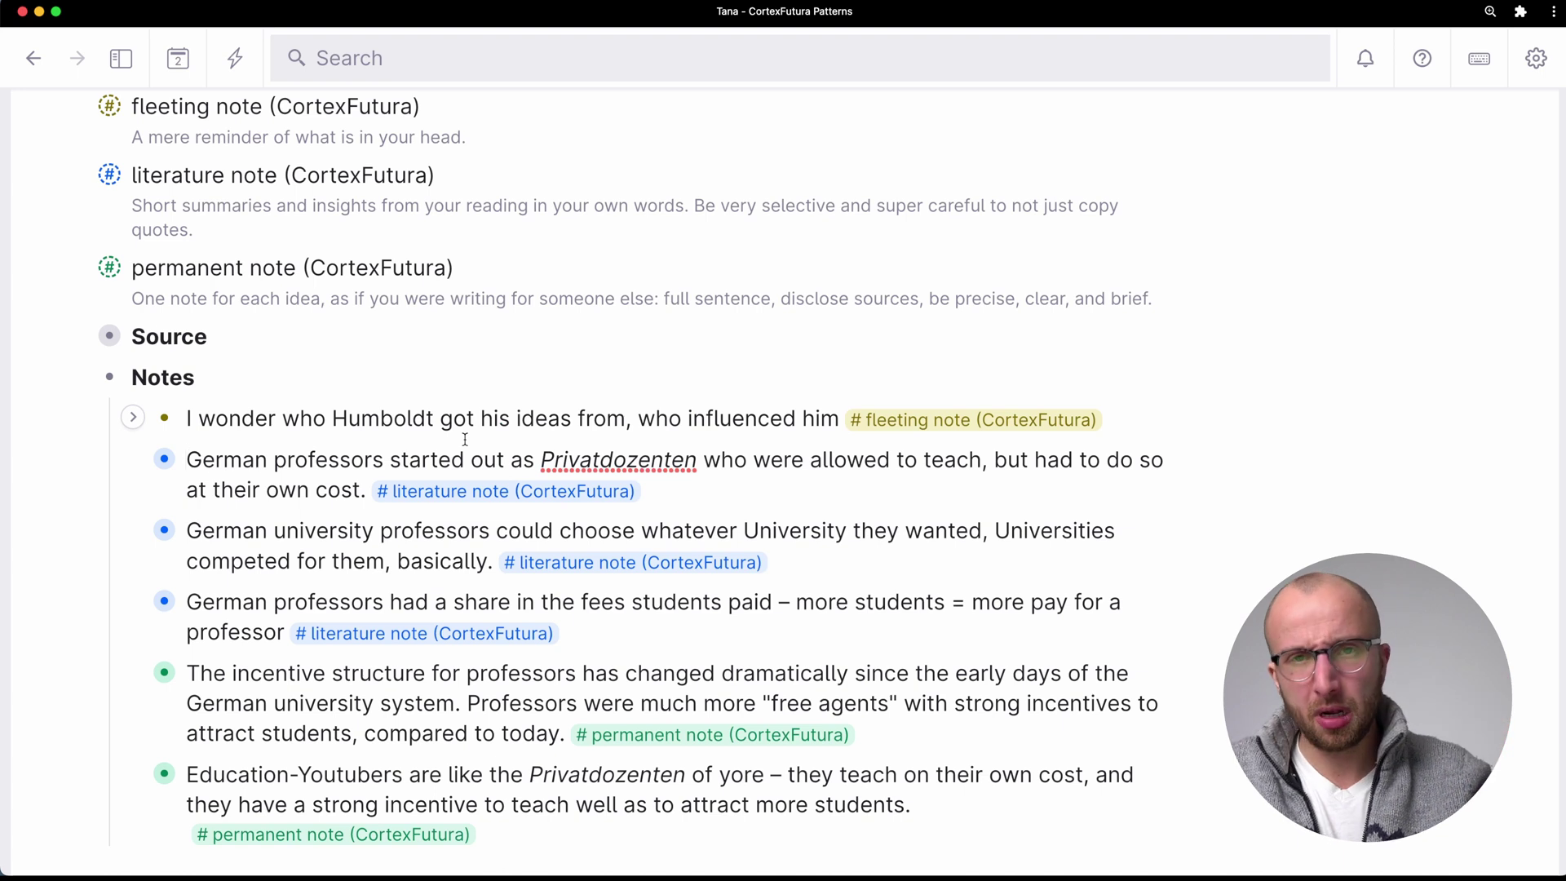
{"action": "left_click", "coordinate": [492, 439]}
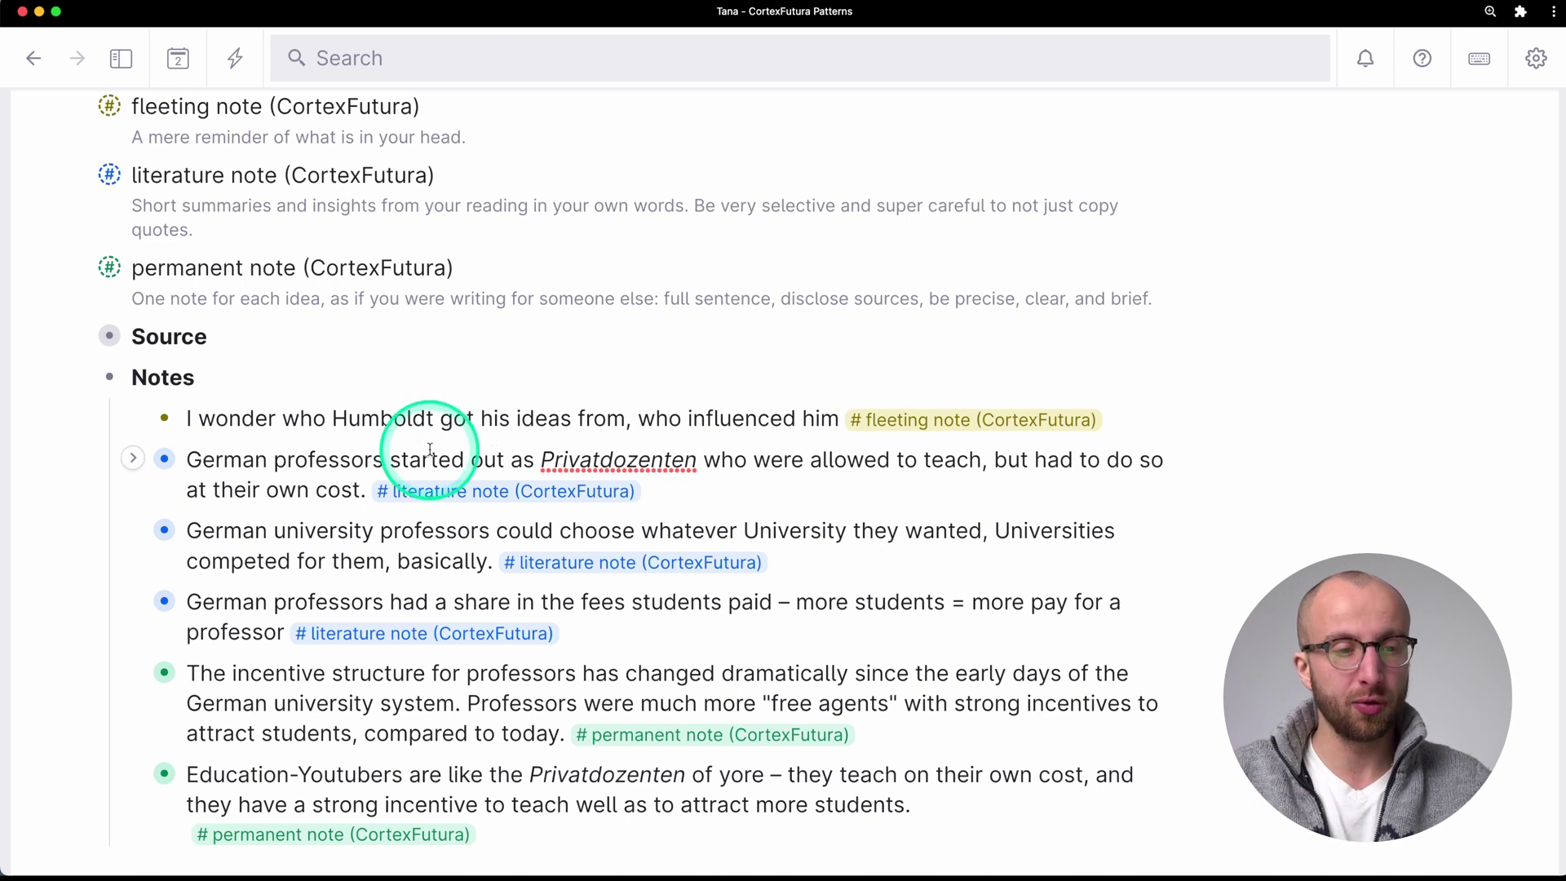
Step: Highlight the three literature notes and inspect the source and location fields of the one about Privatdozenten
{"action": "scroll", "coordinate": [297, 454], "scroll_direction": "down", "scroll_amount": 1}
{"action": "left_click_drag", "start_coordinate": [215, 432], "coordinate": [354, 524]}
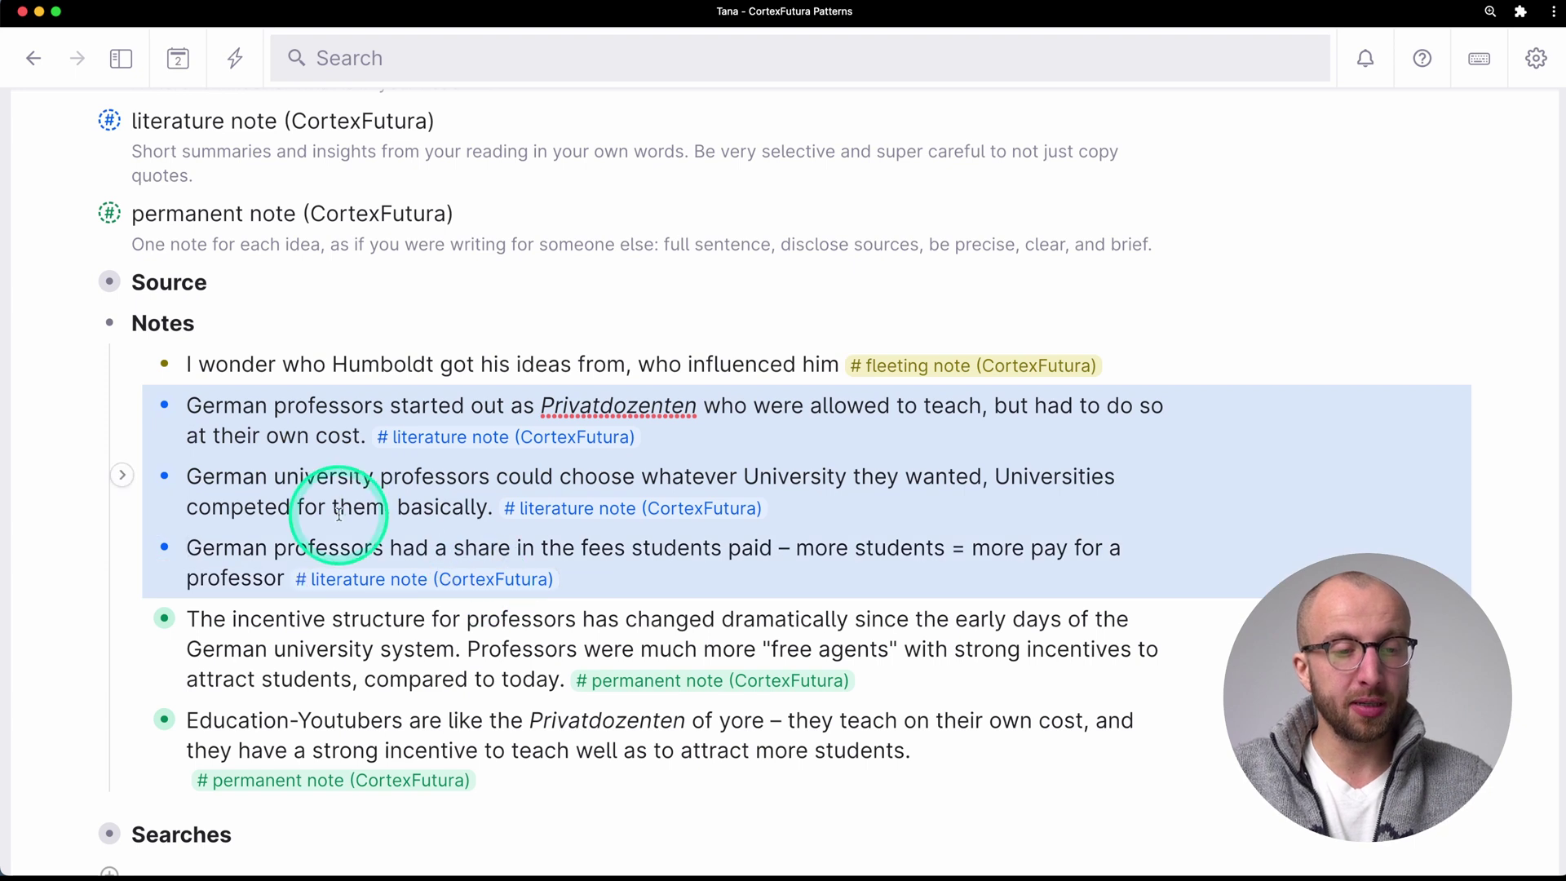
{"action": "left_click", "coordinate": [354, 523]}
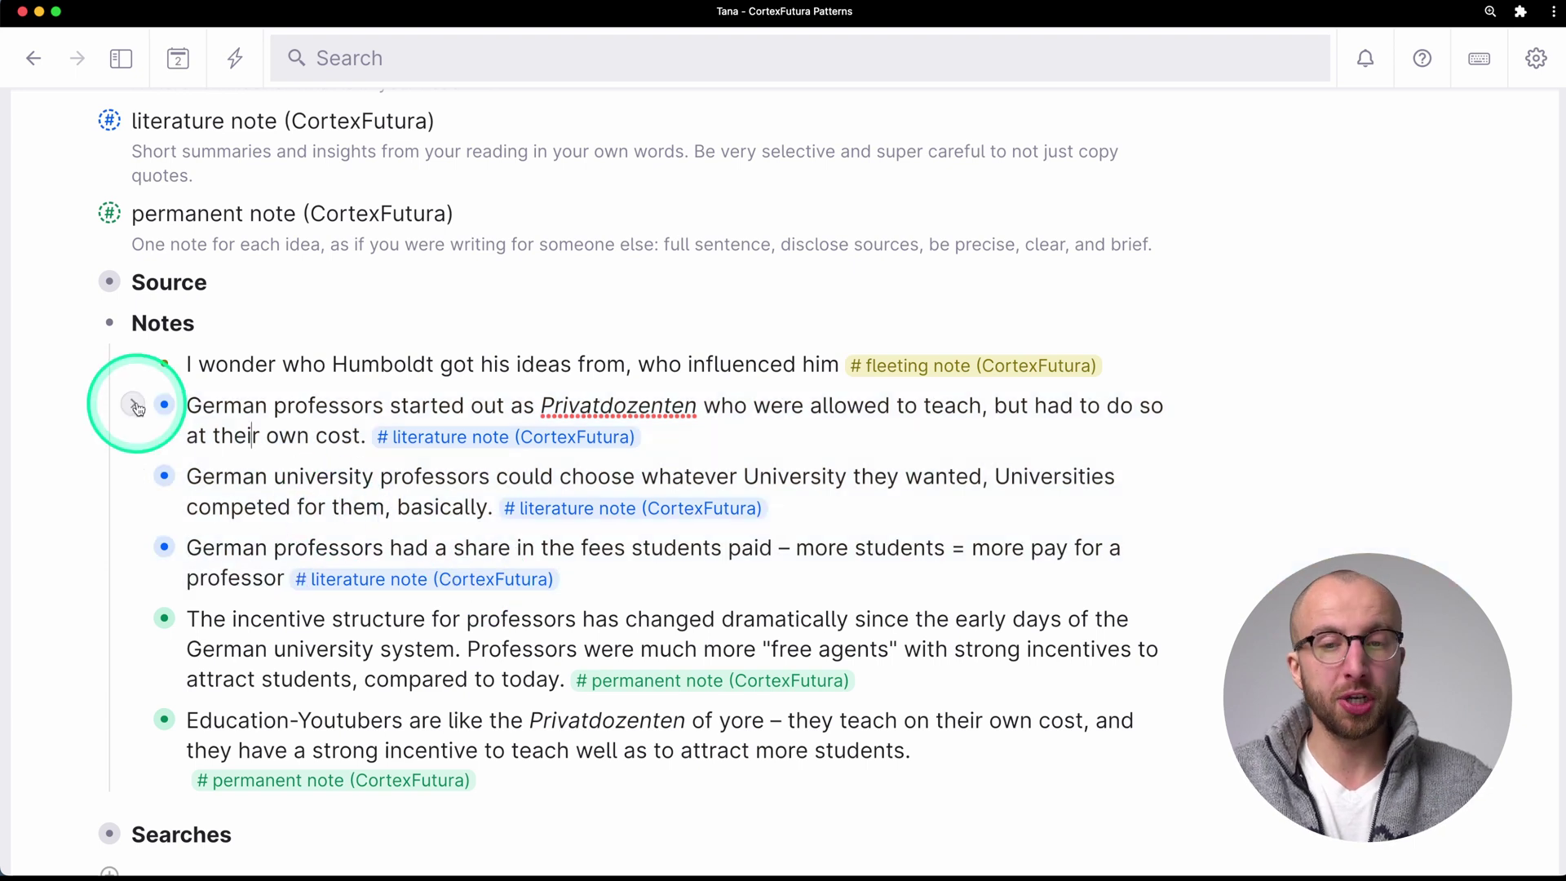
{"action": "left_click", "coordinate": [134, 405]}
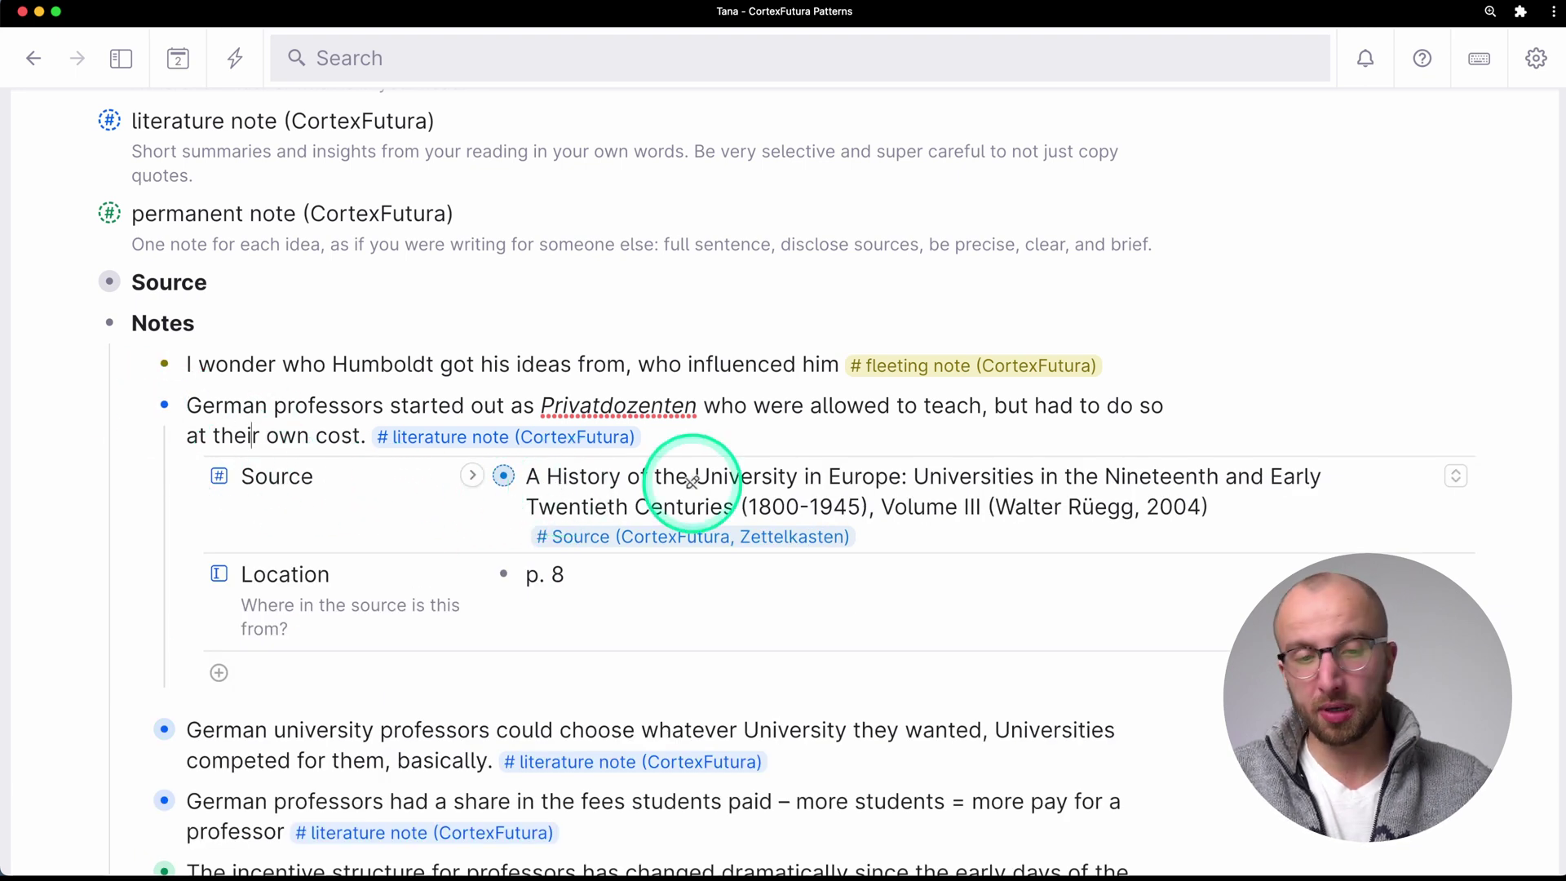
{"action": "left_click_drag", "start_coordinate": [521, 580], "coordinate": [582, 566]}
{"action": "left_click", "coordinate": [306, 422]}
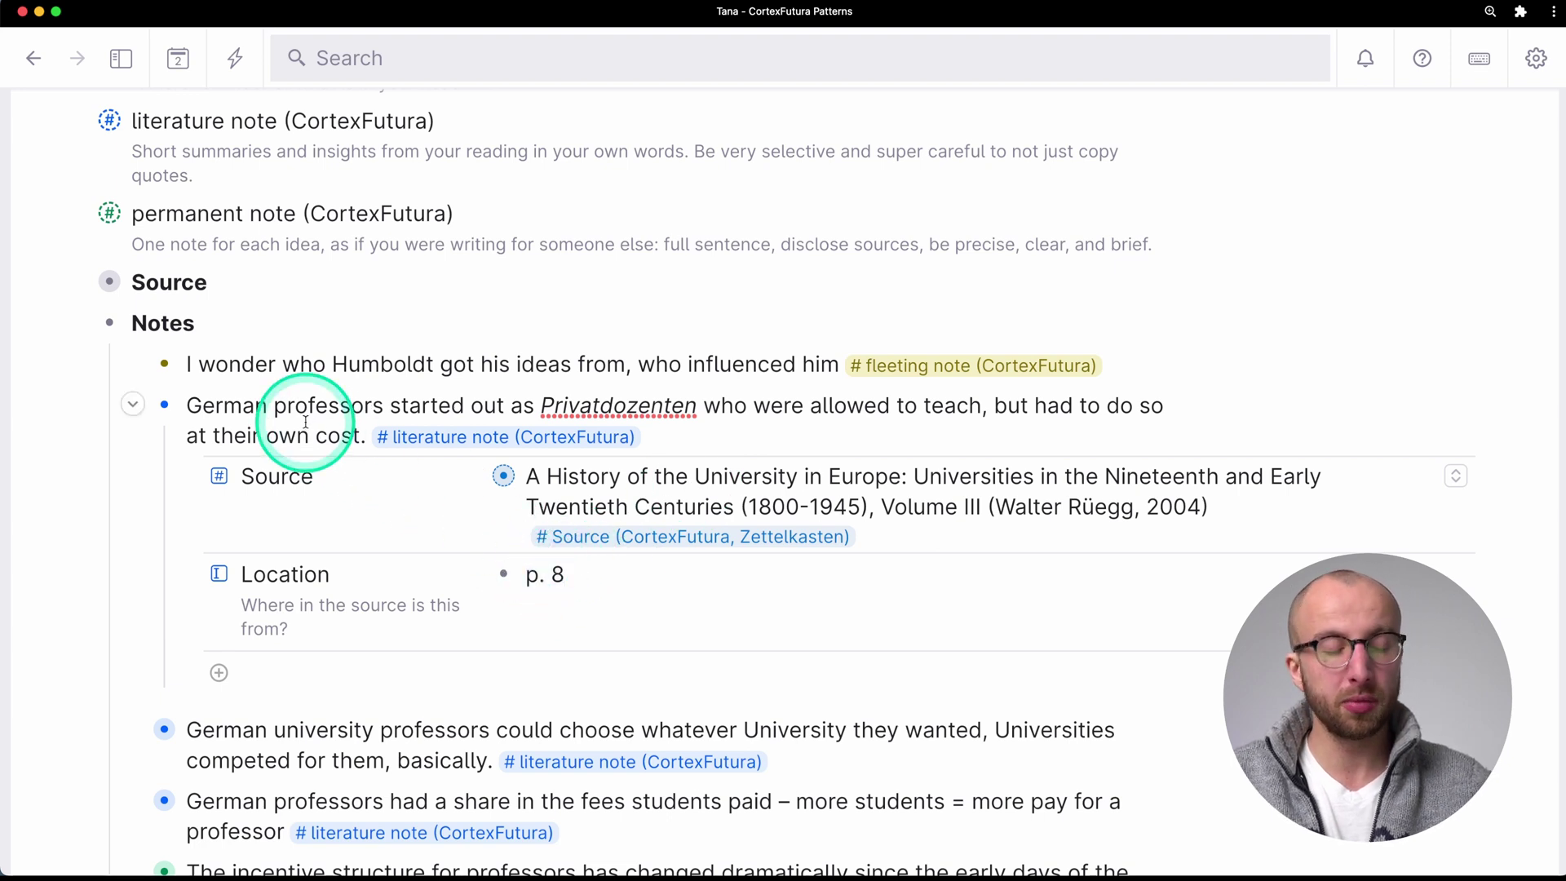
{"action": "left_click", "coordinate": [136, 406]}
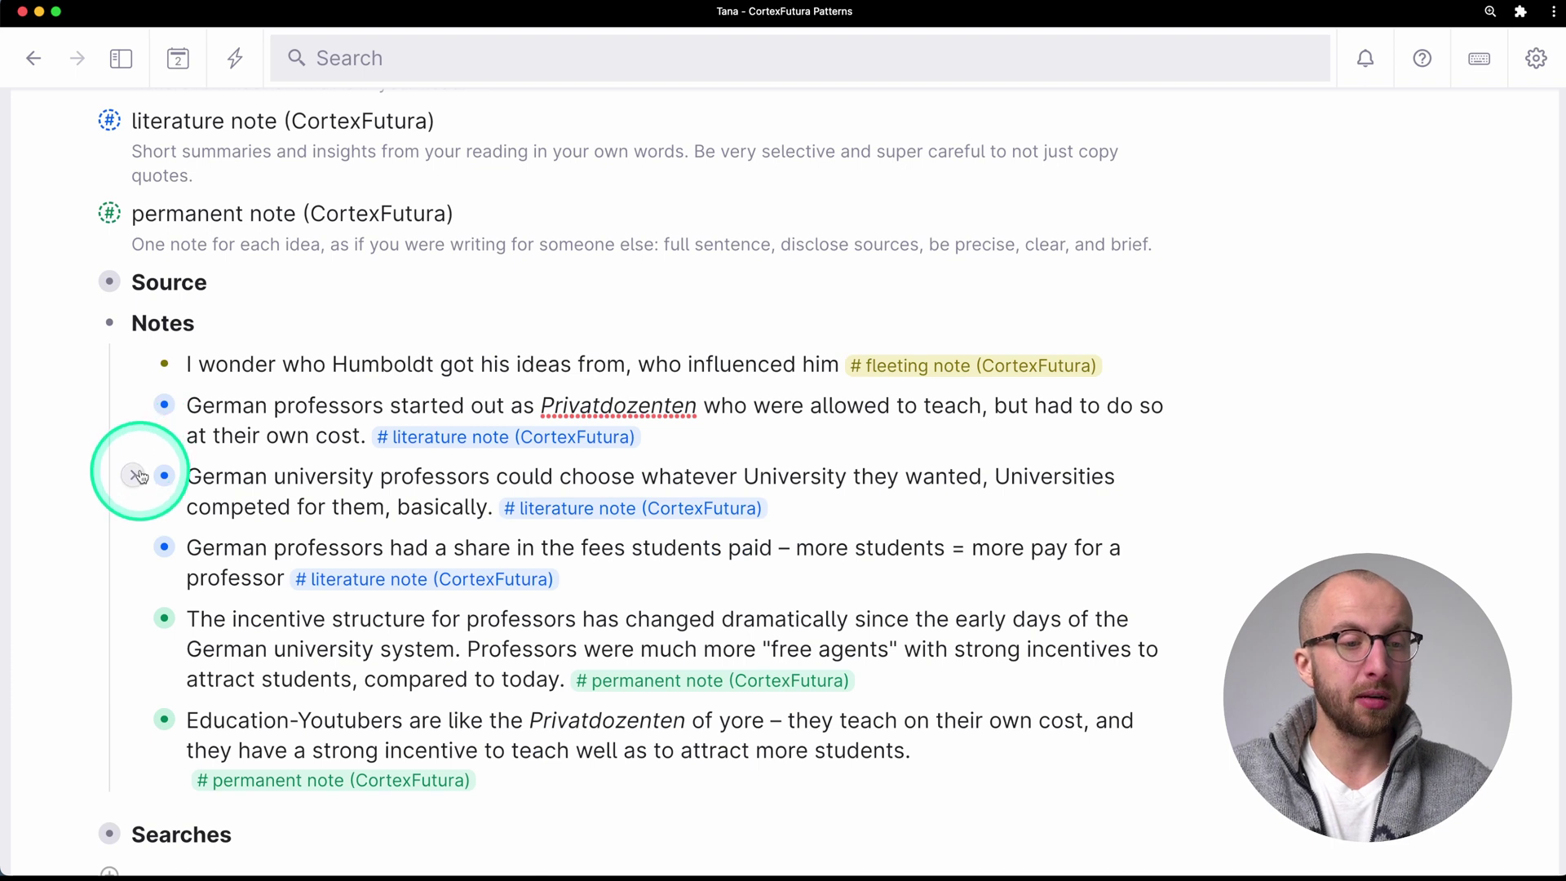
Step: Inspect the source, location and child comment of the literature note about professors choosing their university, and collapse it
{"action": "left_click", "coordinate": [137, 475]}
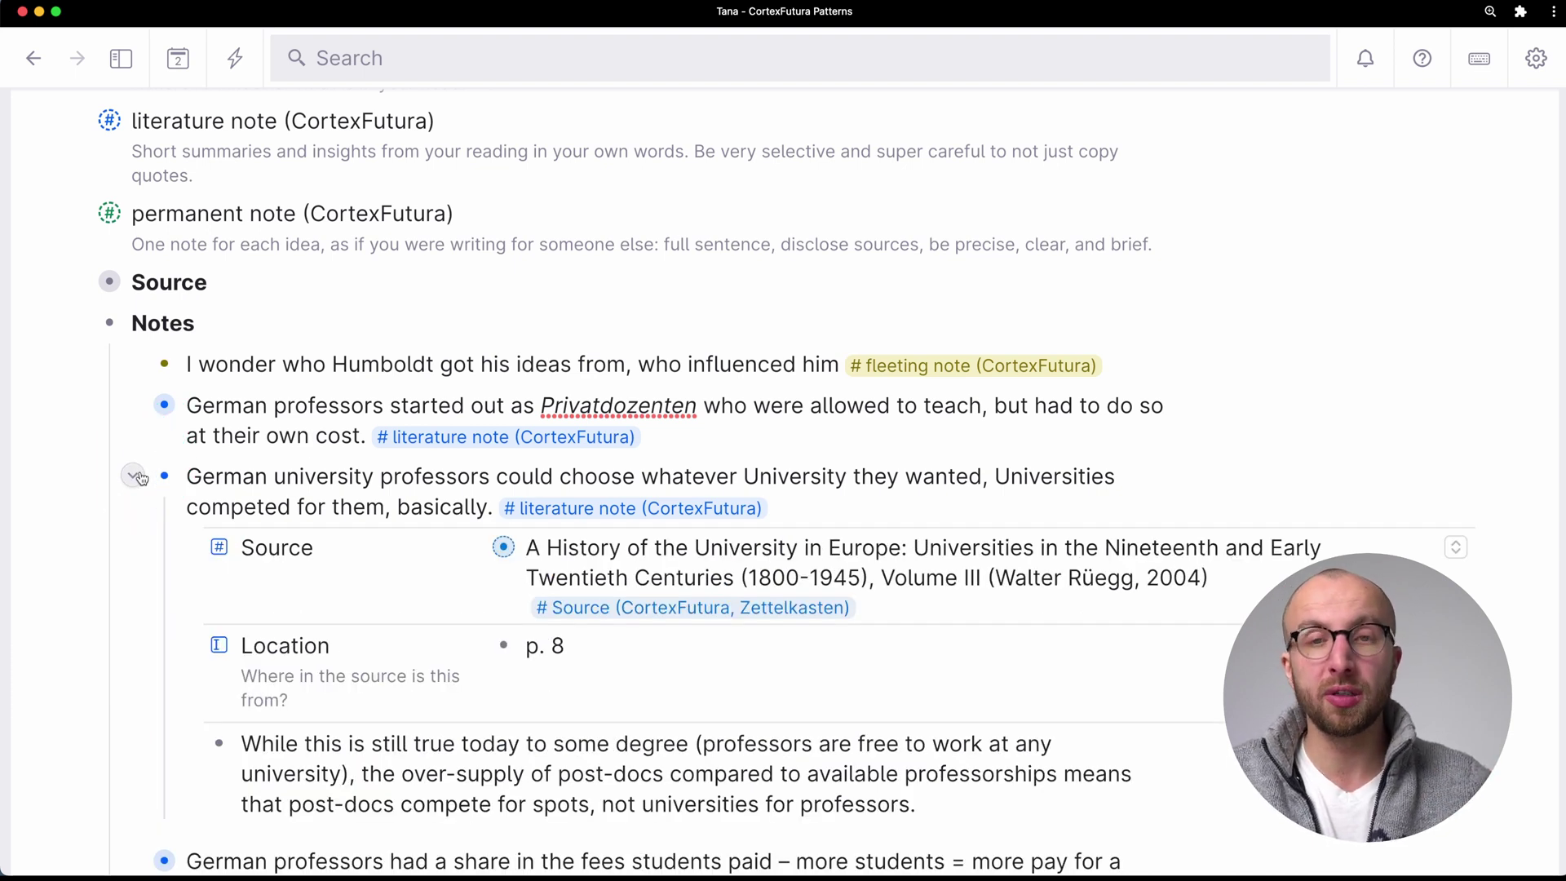
{"action": "left_click", "coordinate": [546, 654]}
{"action": "left_click", "coordinate": [604, 647]}
{"action": "left_click", "coordinate": [573, 590]}
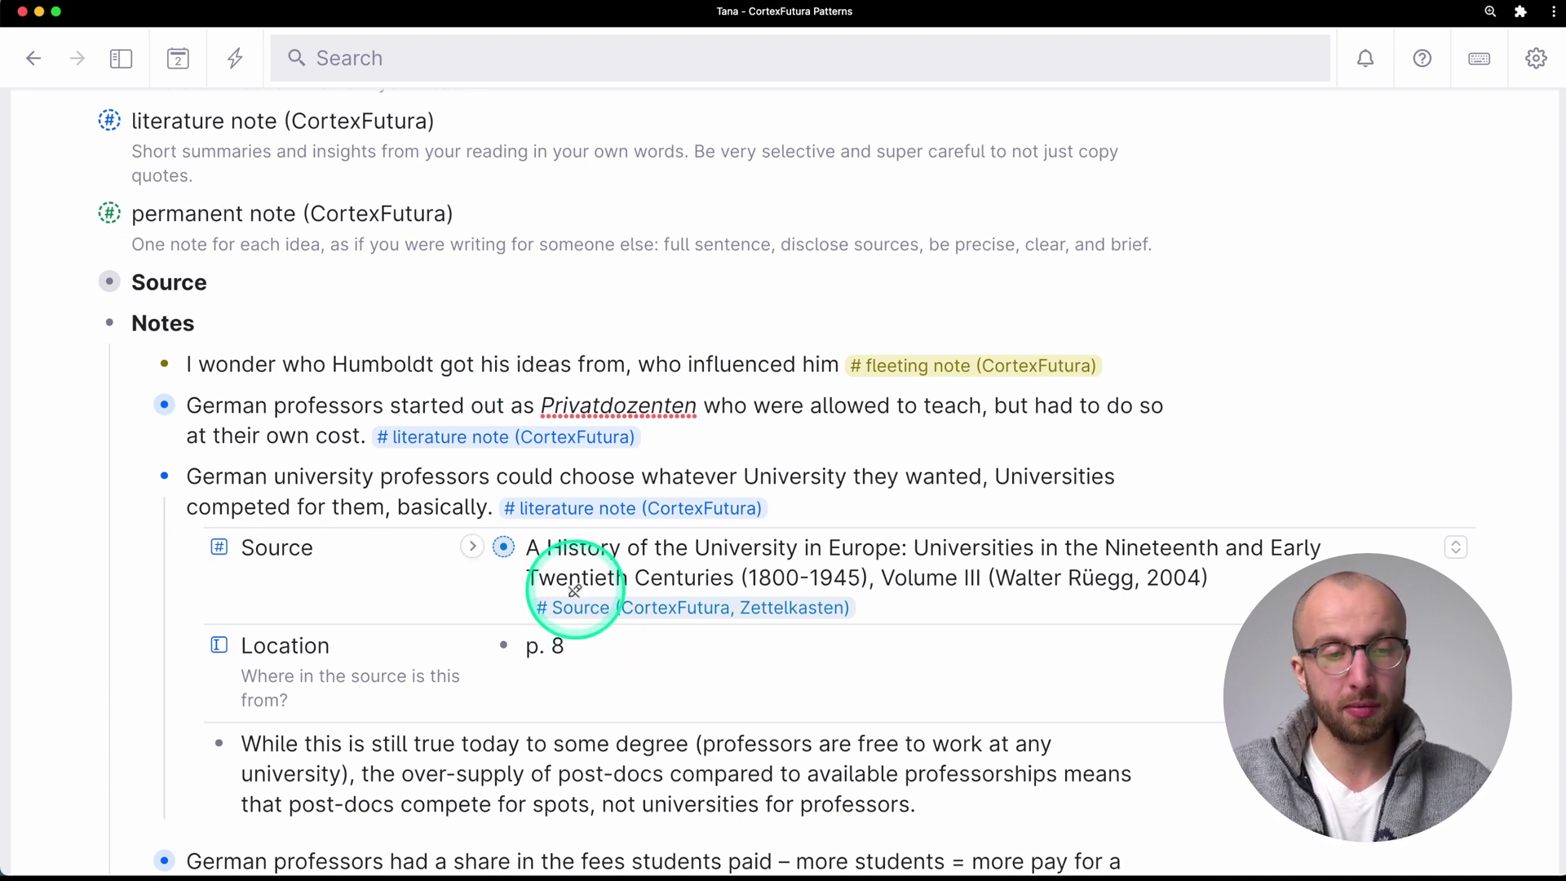
{"action": "scroll", "coordinate": [530, 650], "scroll_direction": "down", "scroll_amount": 1}
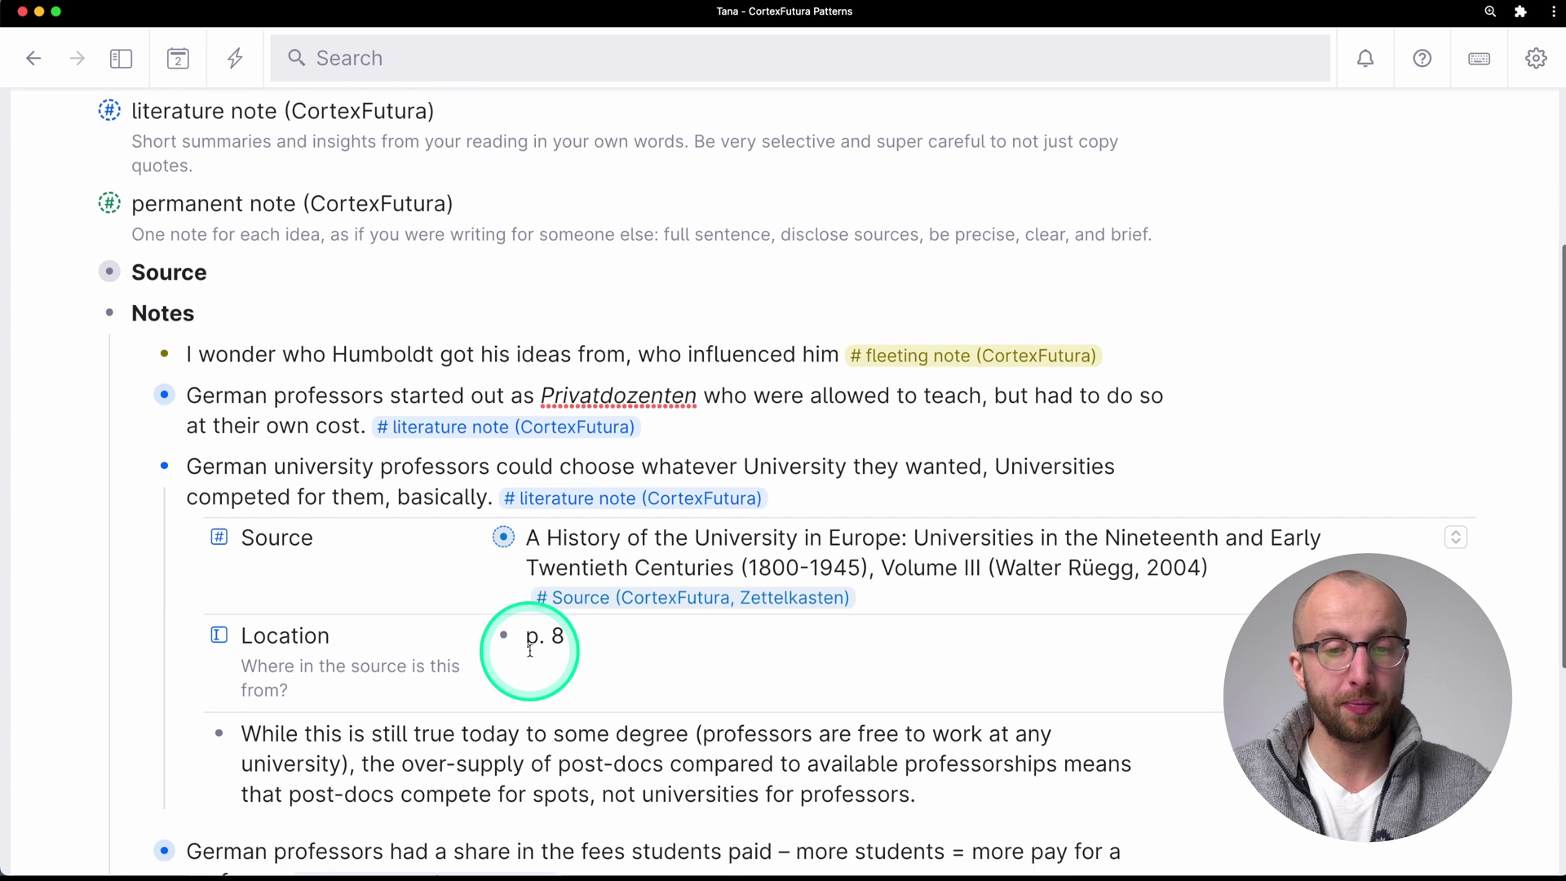
{"action": "scroll", "coordinate": [402, 653], "scroll_direction": "down", "scroll_amount": 3}
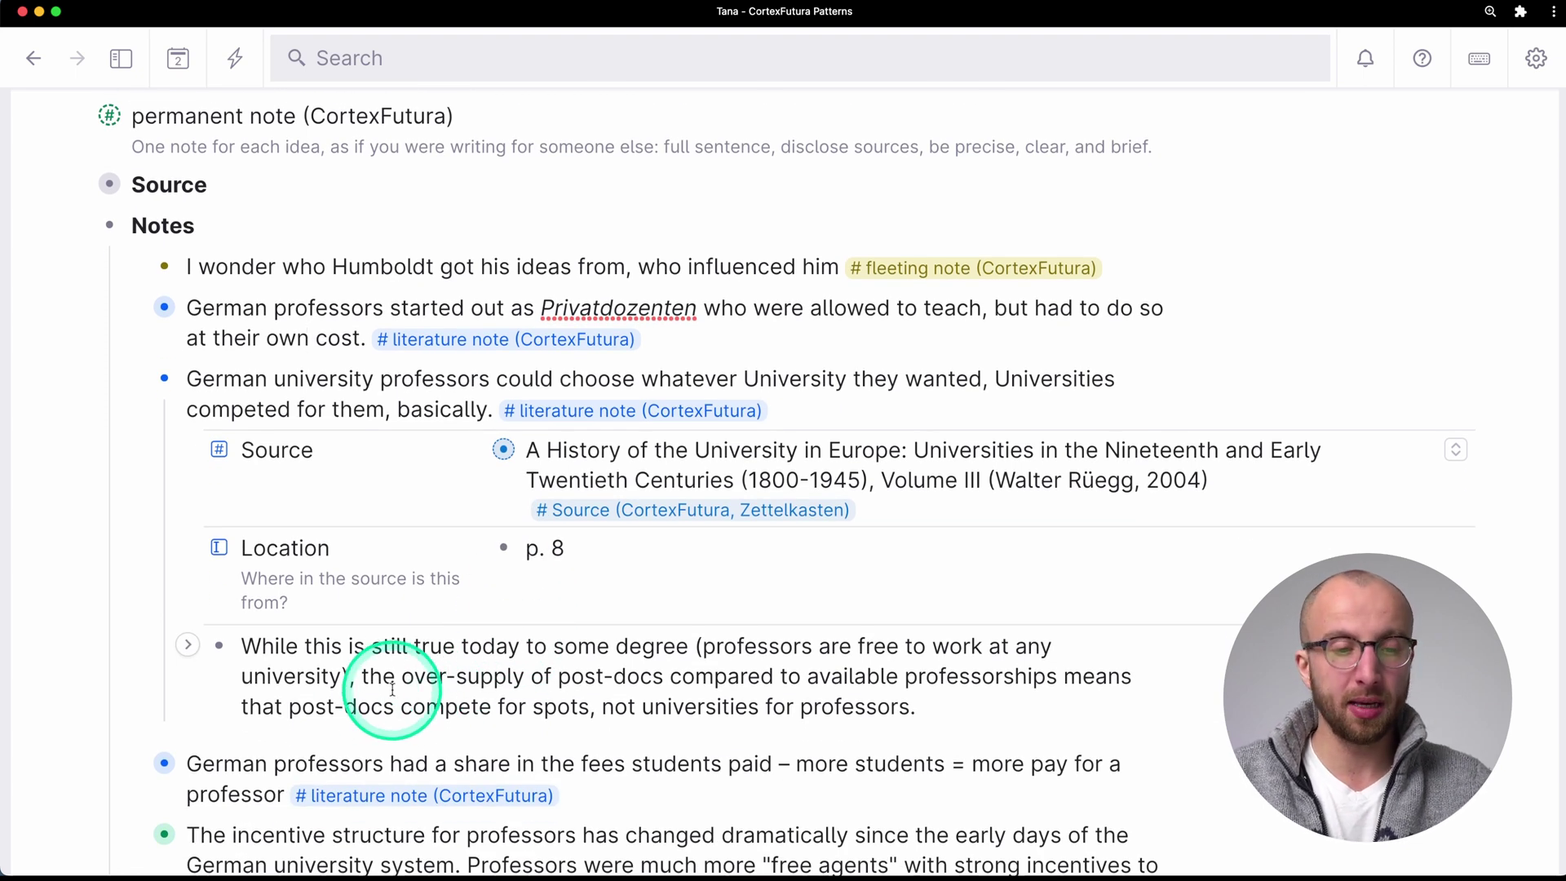
{"action": "left_click", "coordinate": [133, 378]}
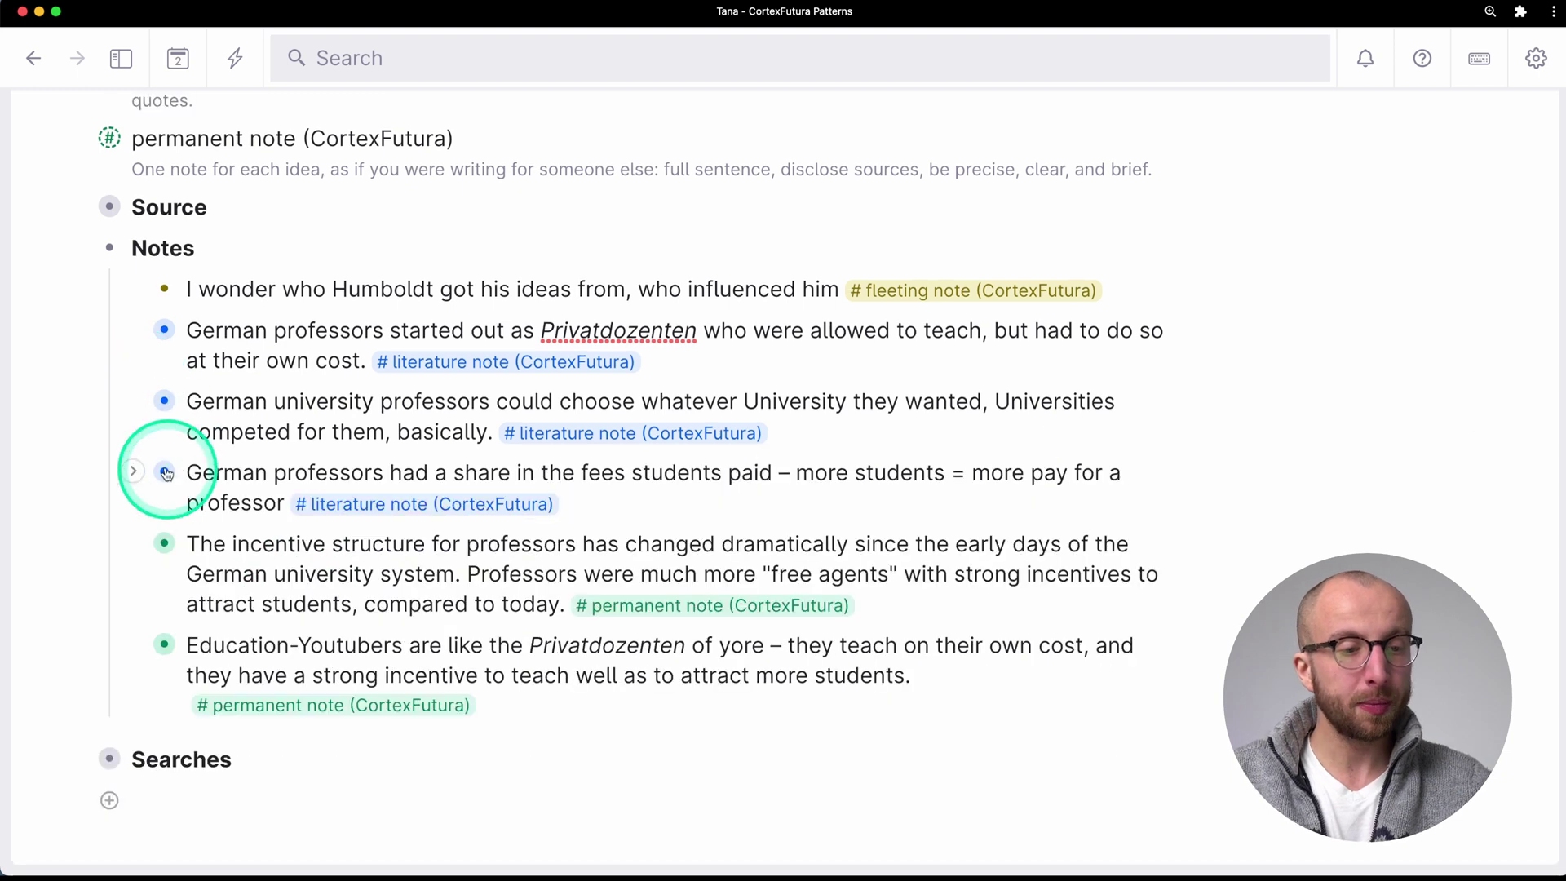
Step: Inspect the source and location of the literature note about professors sharing in student fees, and collapse it
{"action": "left_click", "coordinate": [135, 472]}
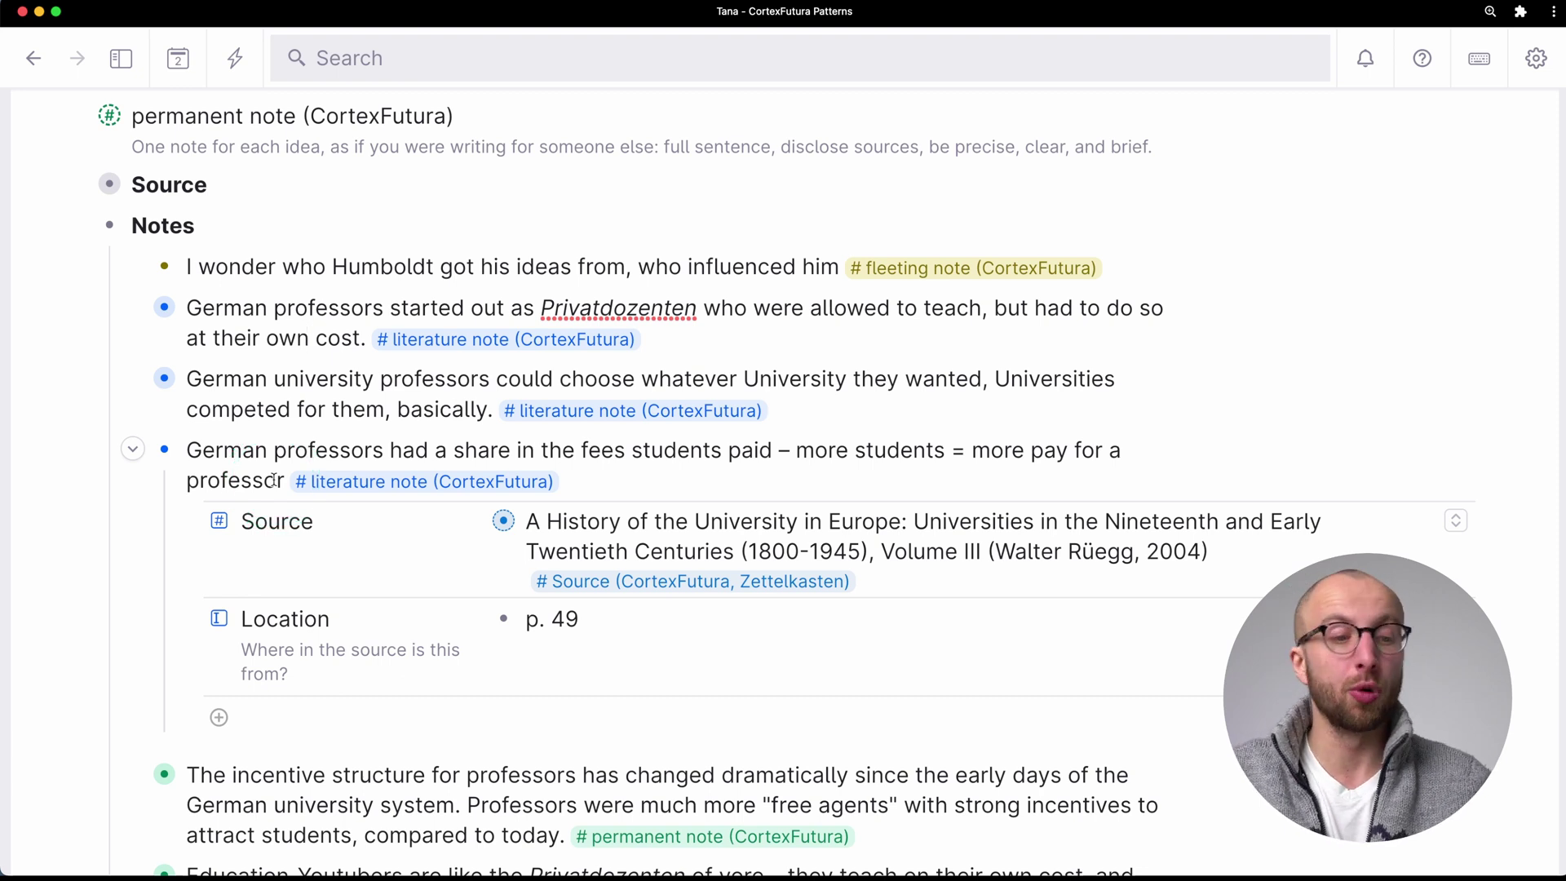
{"action": "mouse_move", "coordinate": [559, 639]}
{"action": "left_mouse_down"}
{"action": "mouse_move", "coordinate": [545, 622]}
{"action": "mouse_move", "coordinate": [584, 630]}
{"action": "left_mouse_up"}
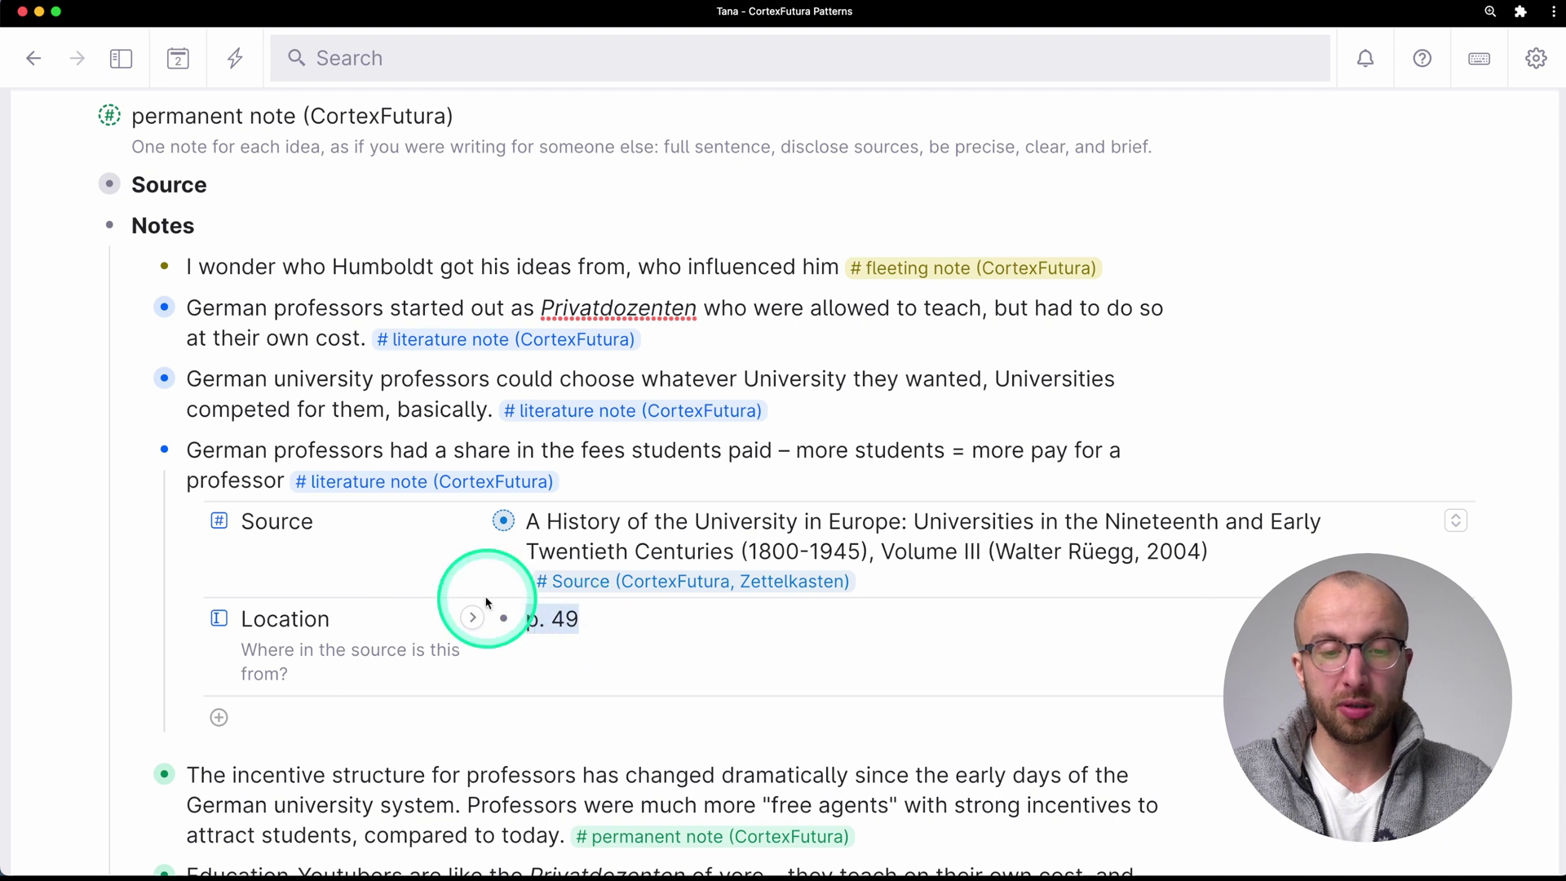
{"action": "left_click", "coordinate": [134, 454]}
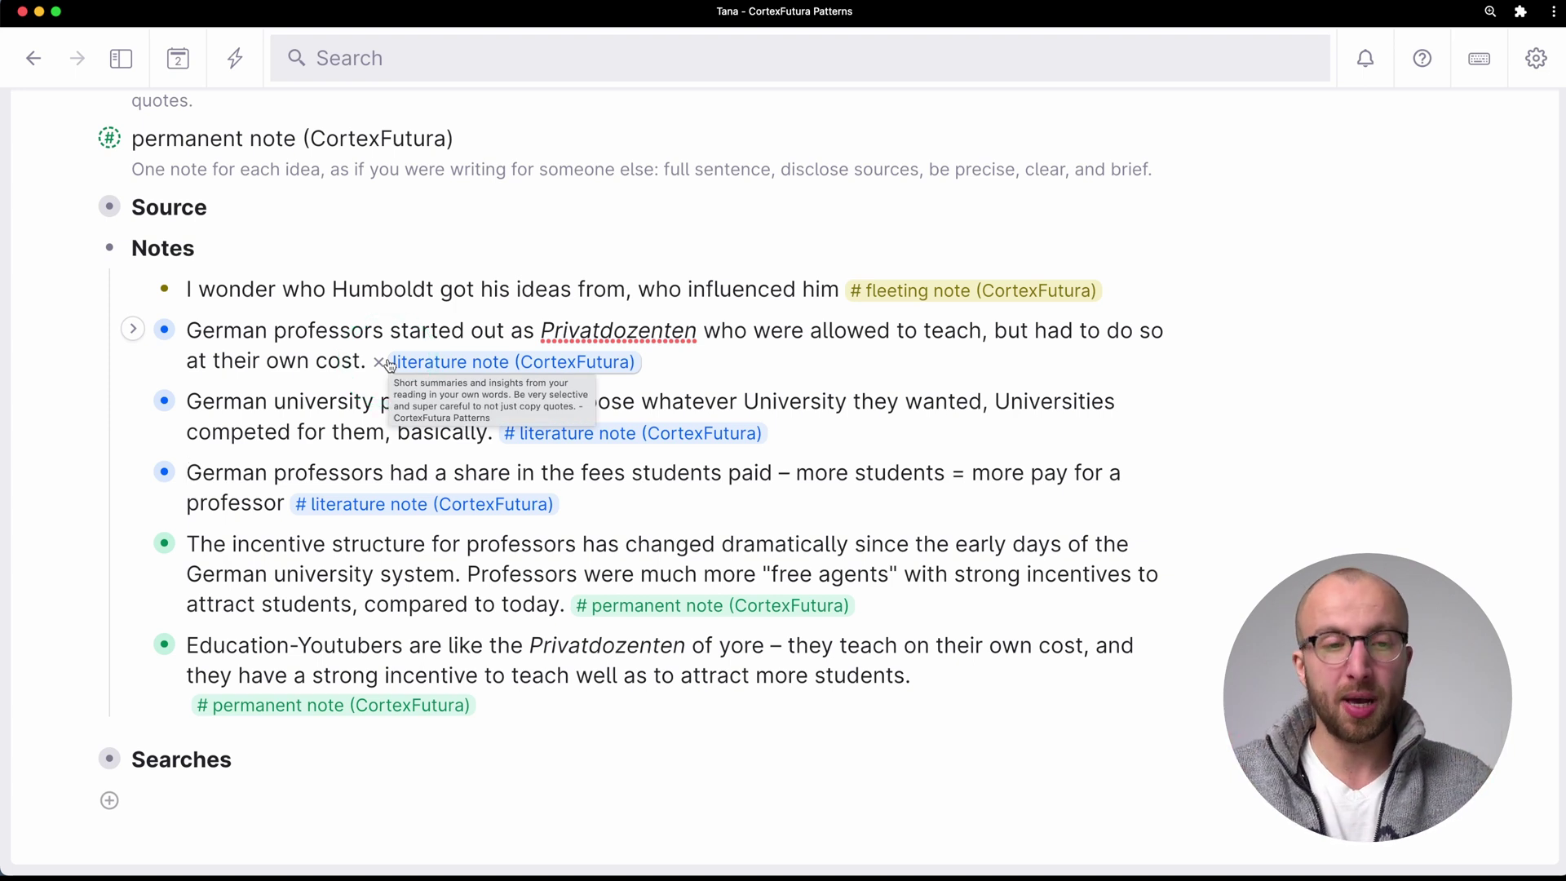
{"action": "left_click", "coordinate": [357, 376]}
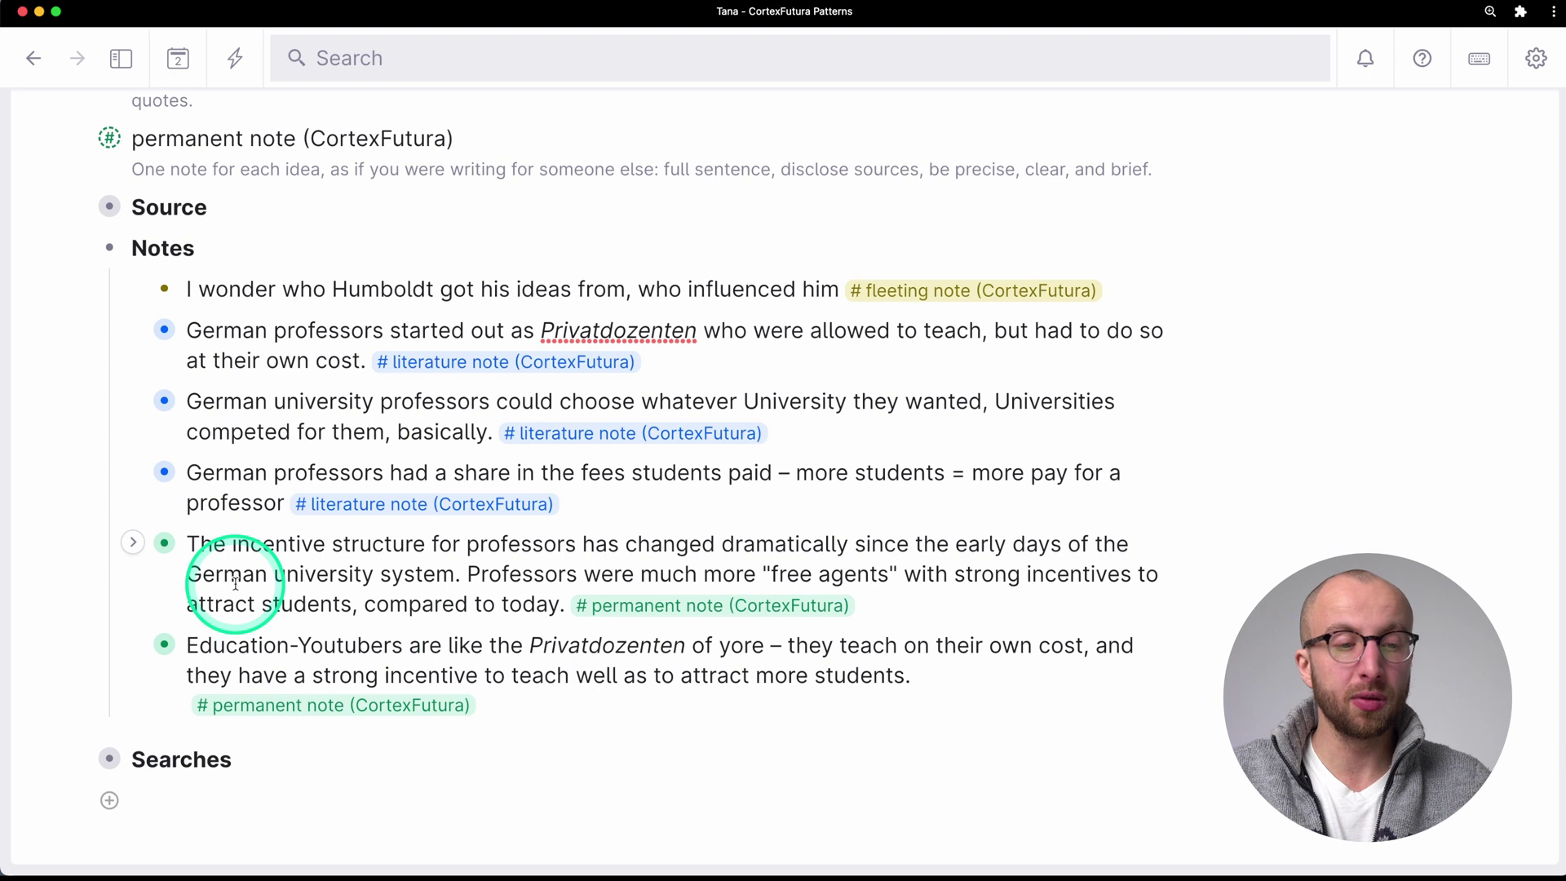
Step: Review the topic and referenced literature notes of the permanent note about professors' incentive structure, and collapse it
{"action": "left_click_drag", "start_coordinate": [209, 559], "coordinate": [217, 576]}
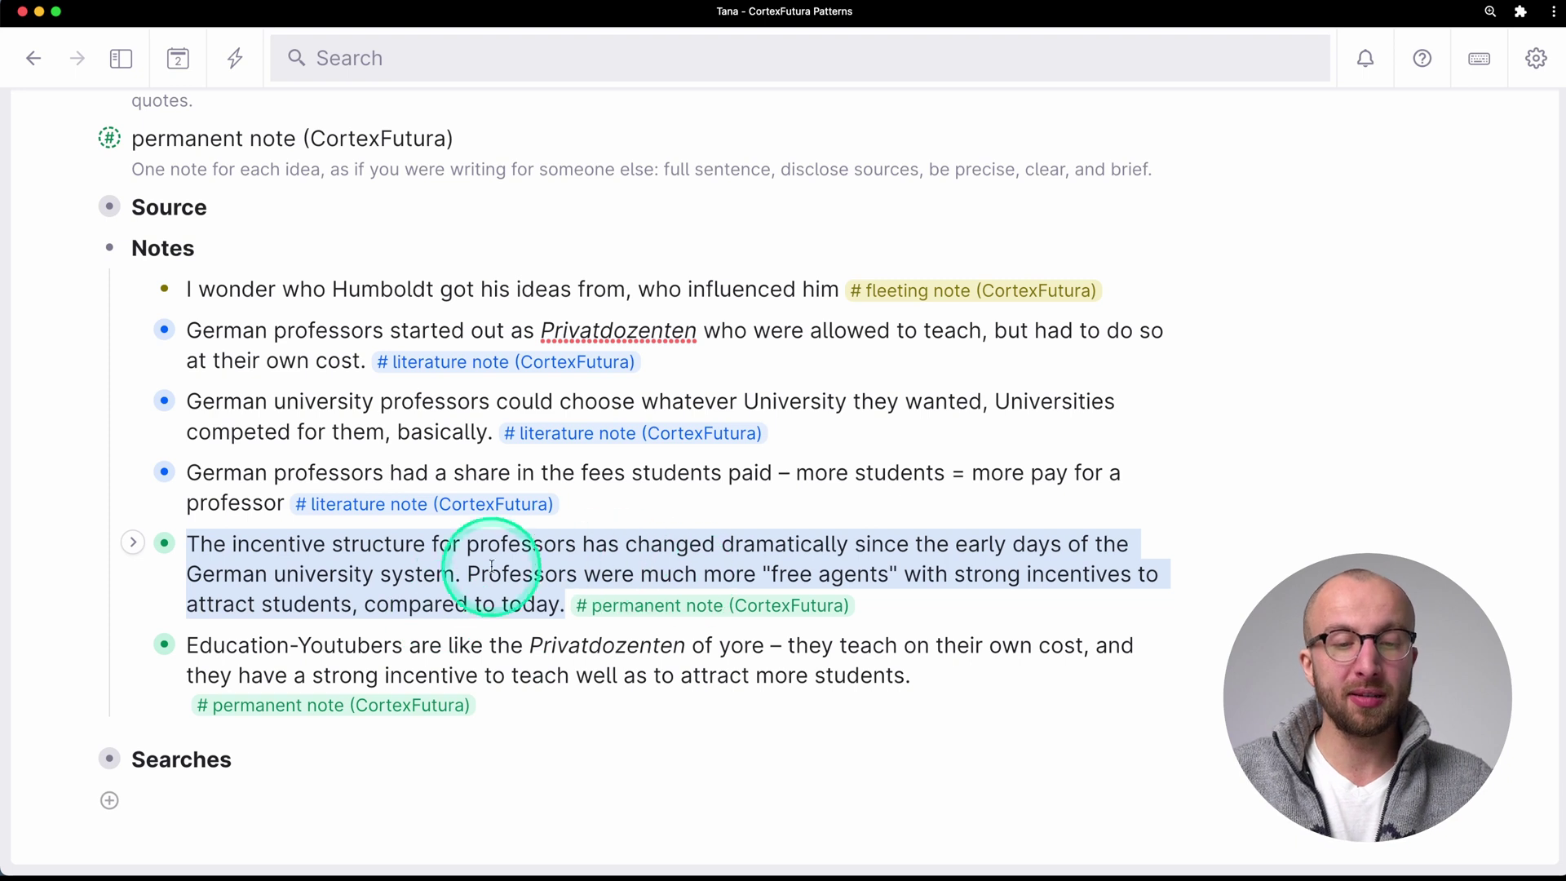
{"action": "left_click", "coordinate": [132, 542]}
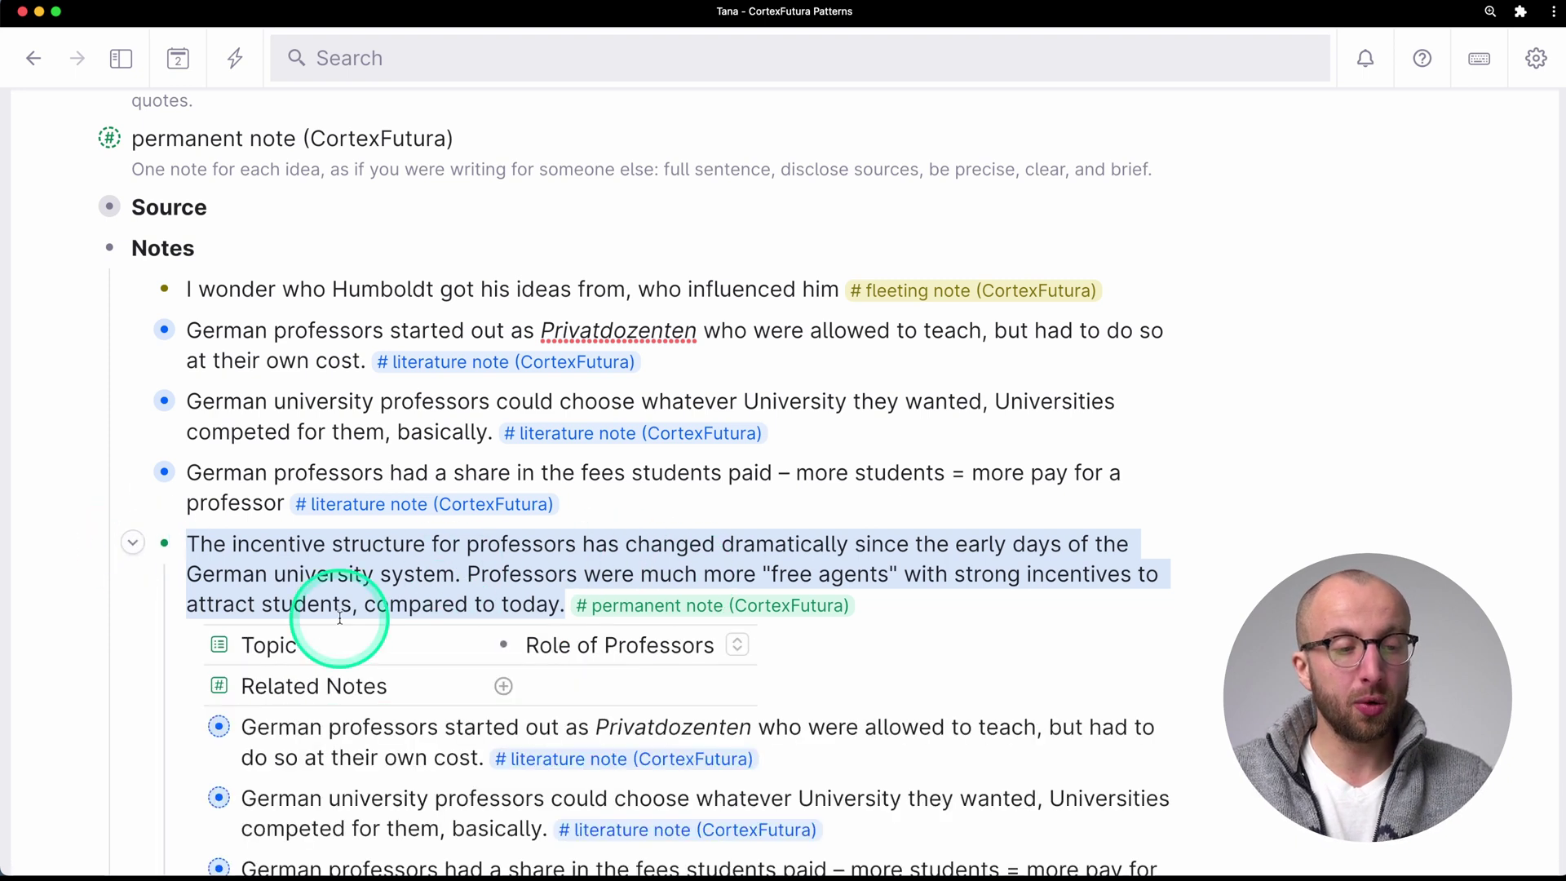
{"action": "scroll", "coordinate": [342, 617], "scroll_direction": "down", "scroll_amount": 3}
{"action": "left_click", "coordinate": [315, 545]}
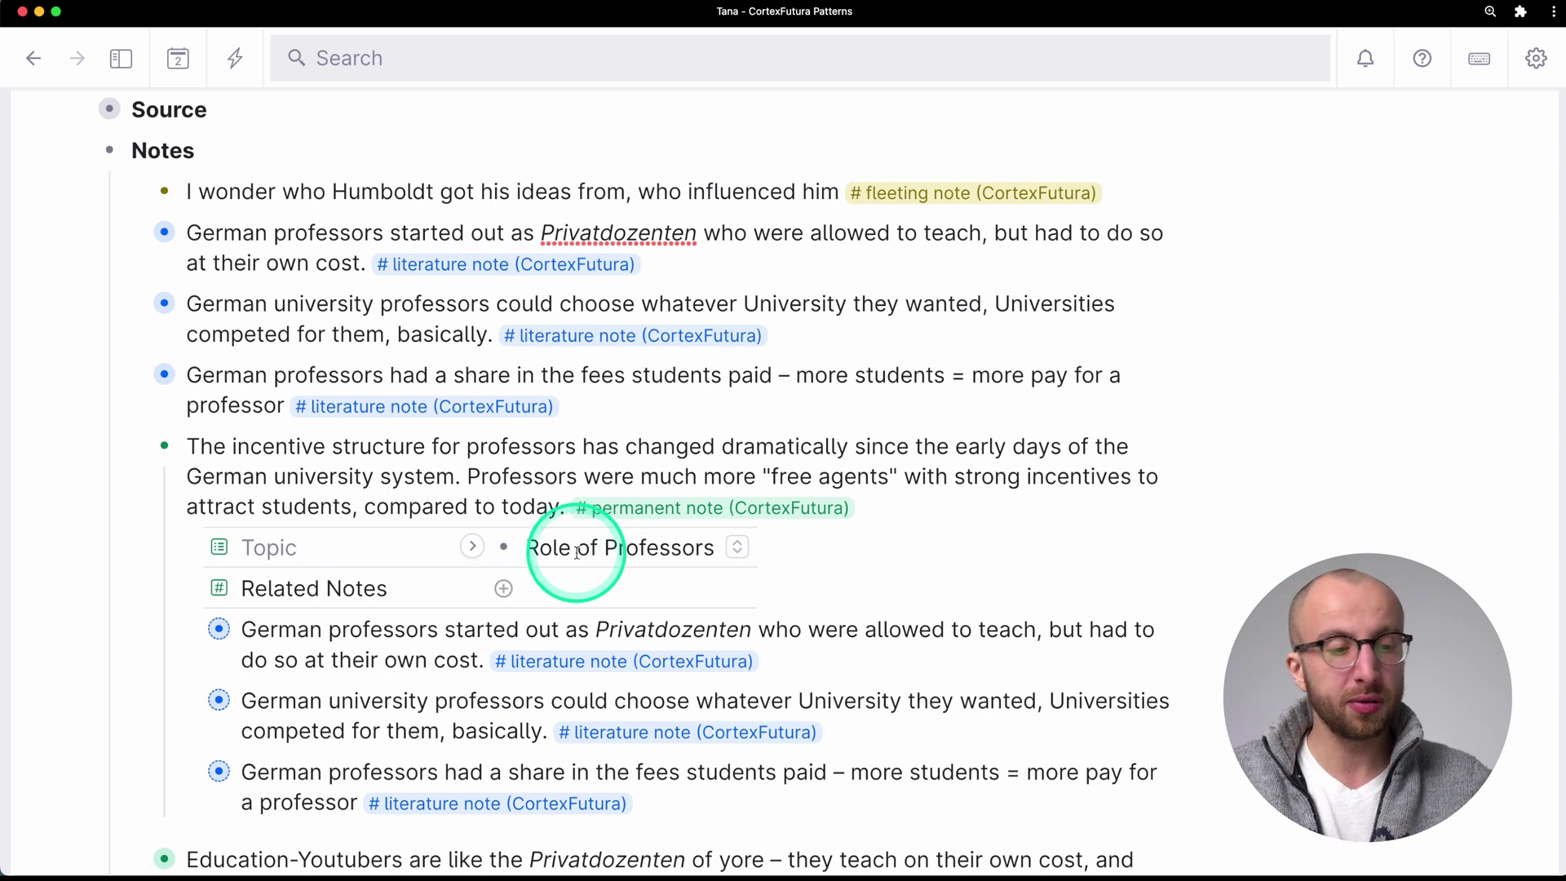
{"action": "left_click", "coordinate": [575, 585]}
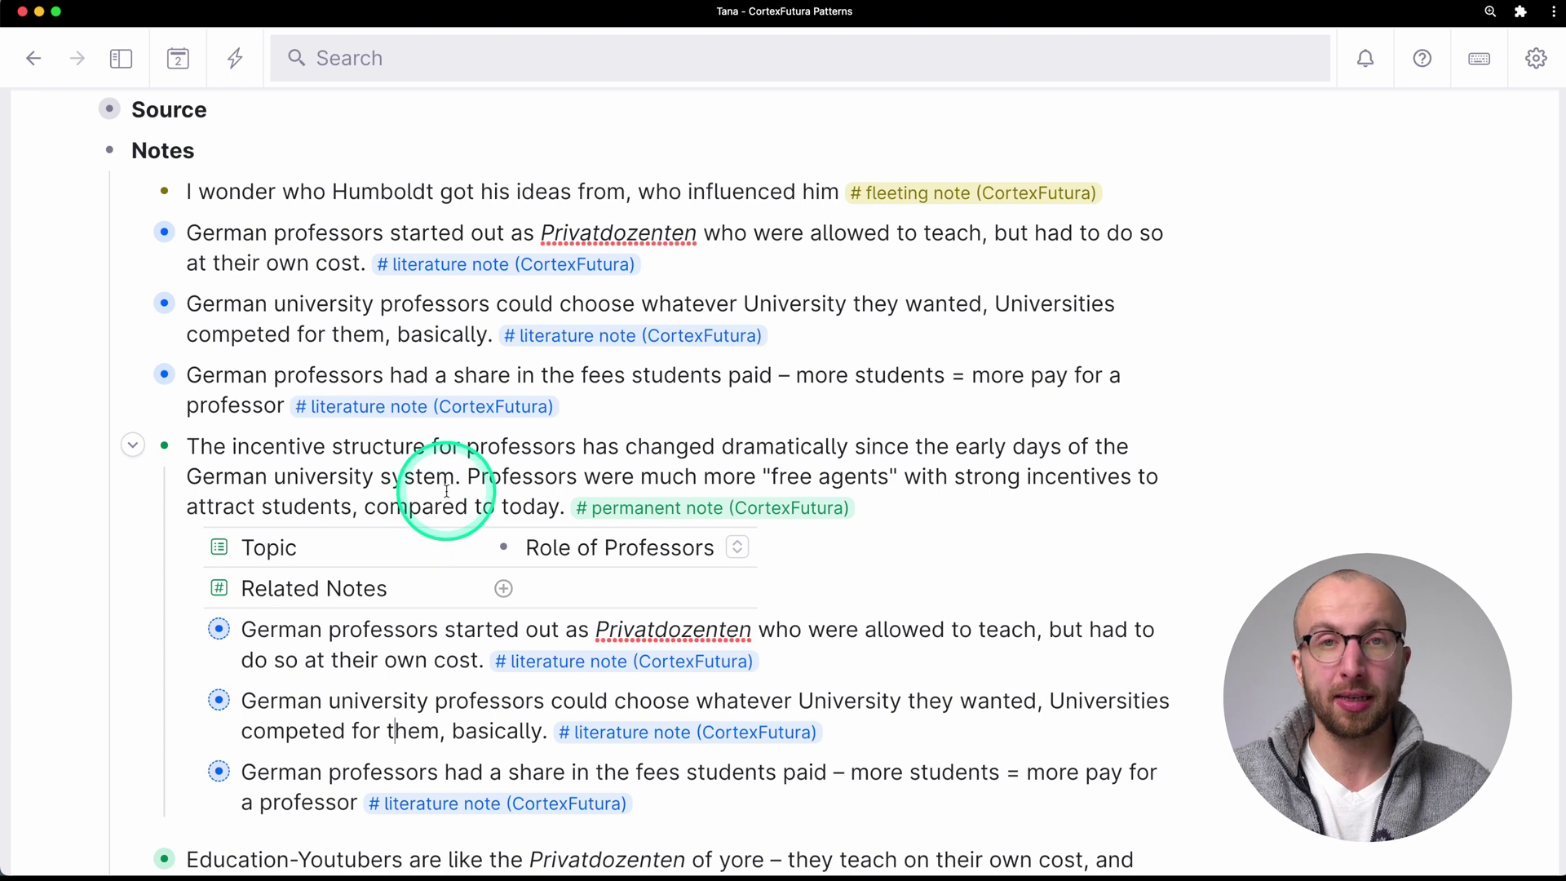
{"action": "left_click", "coordinate": [131, 445]}
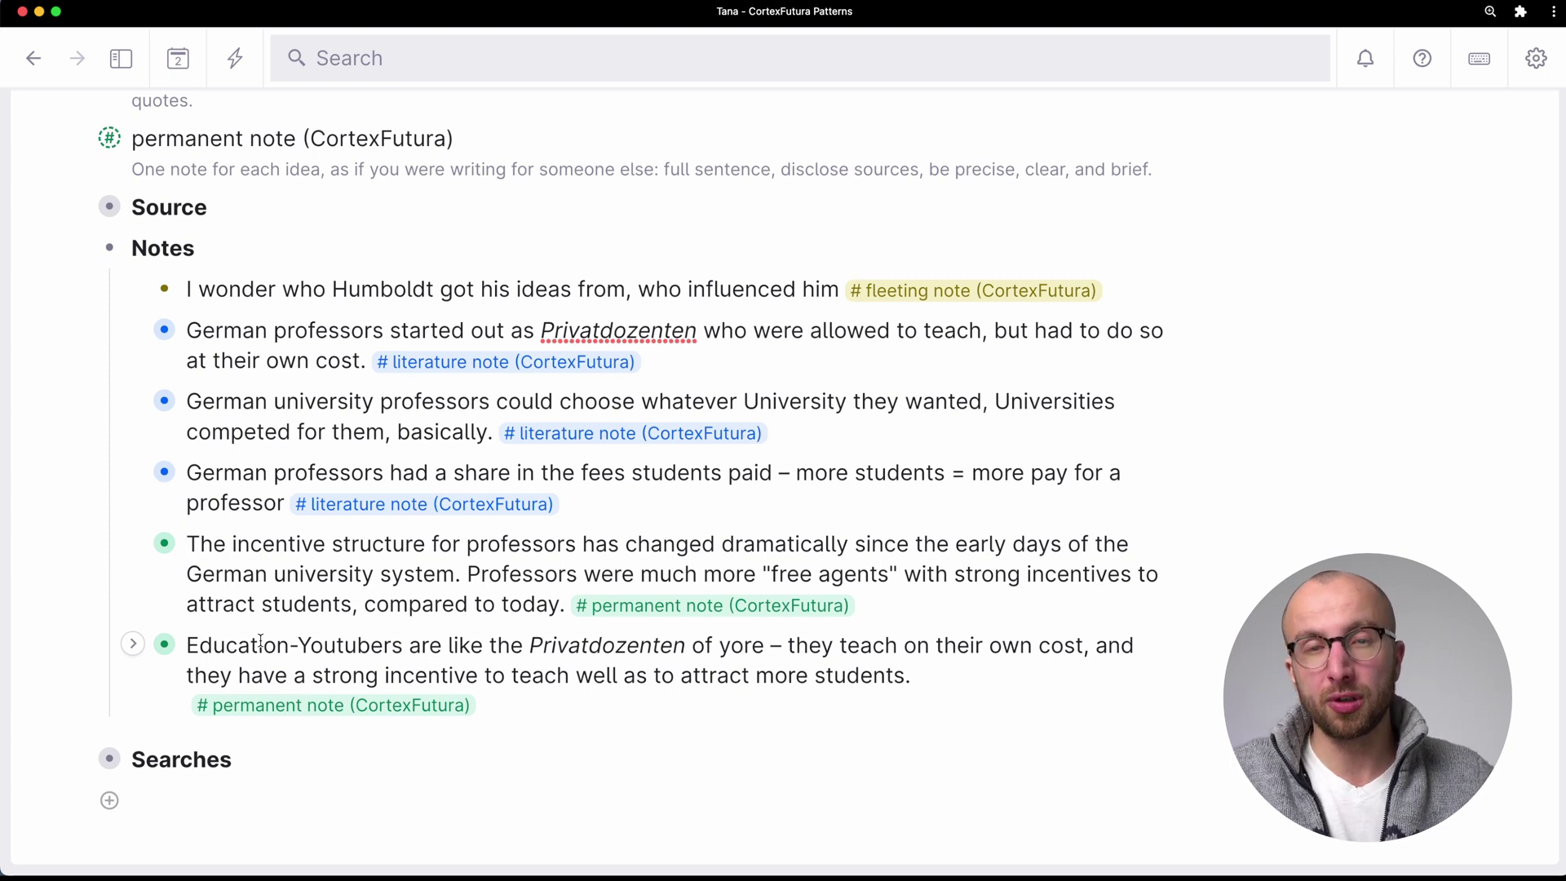
Step: Expand the Education-Youtubers permanent note and review its topics, related notes and referenced literature notes
{"action": "left_click", "coordinate": [132, 644]}
{"action": "scroll", "coordinate": [332, 663], "scroll_direction": "down", "scroll_amount": 5}
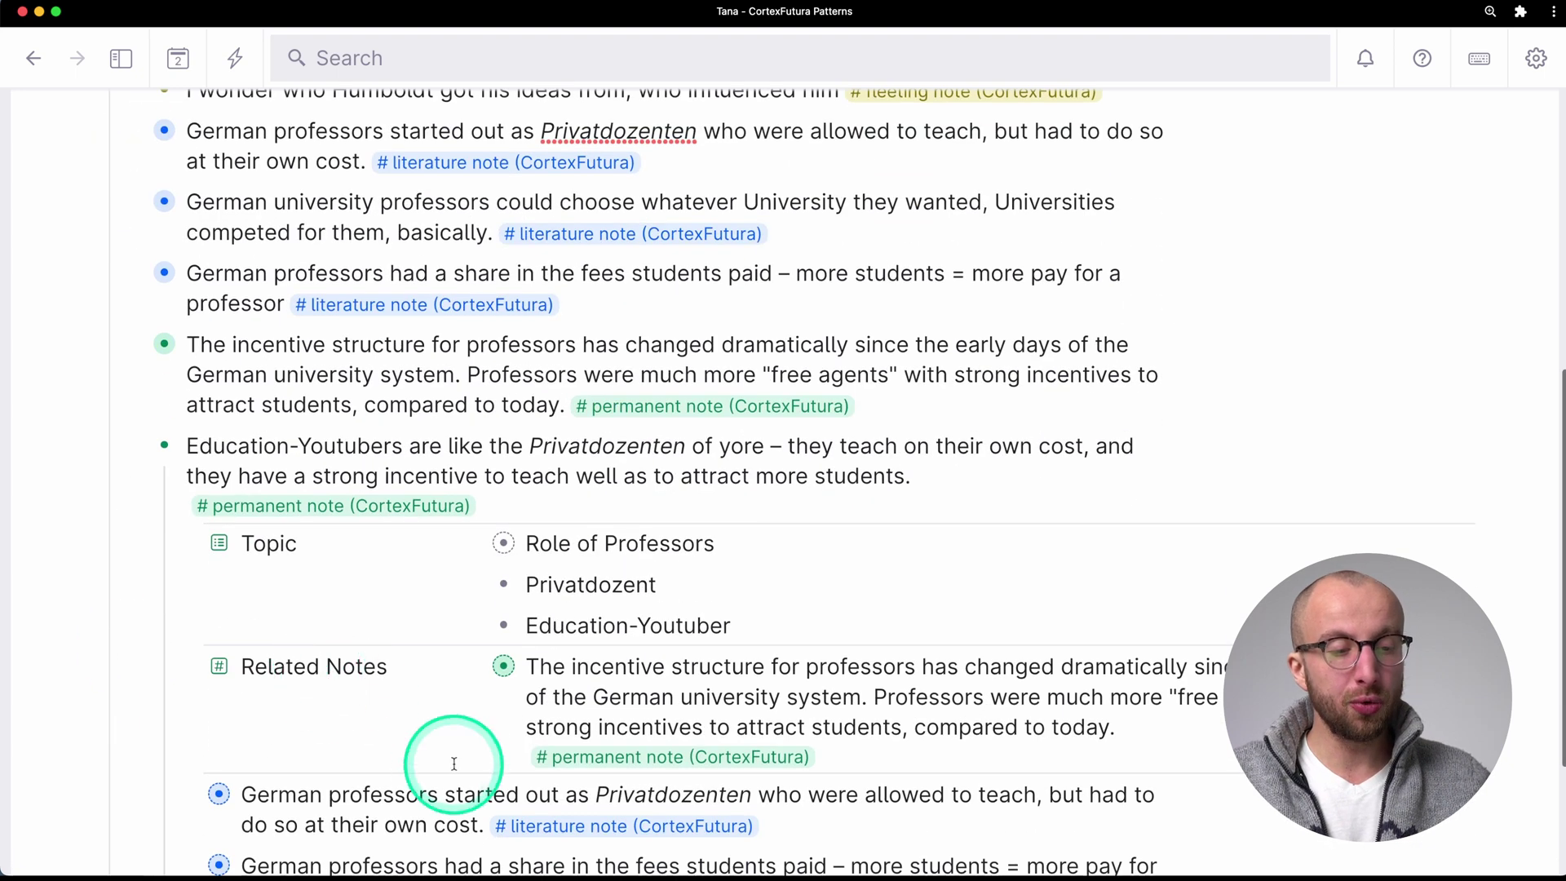
{"action": "scroll", "coordinate": [436, 781], "scroll_direction": "down", "scroll_amount": 3}
{"action": "scroll", "coordinate": [419, 726], "scroll_direction": "up", "scroll_amount": 3}
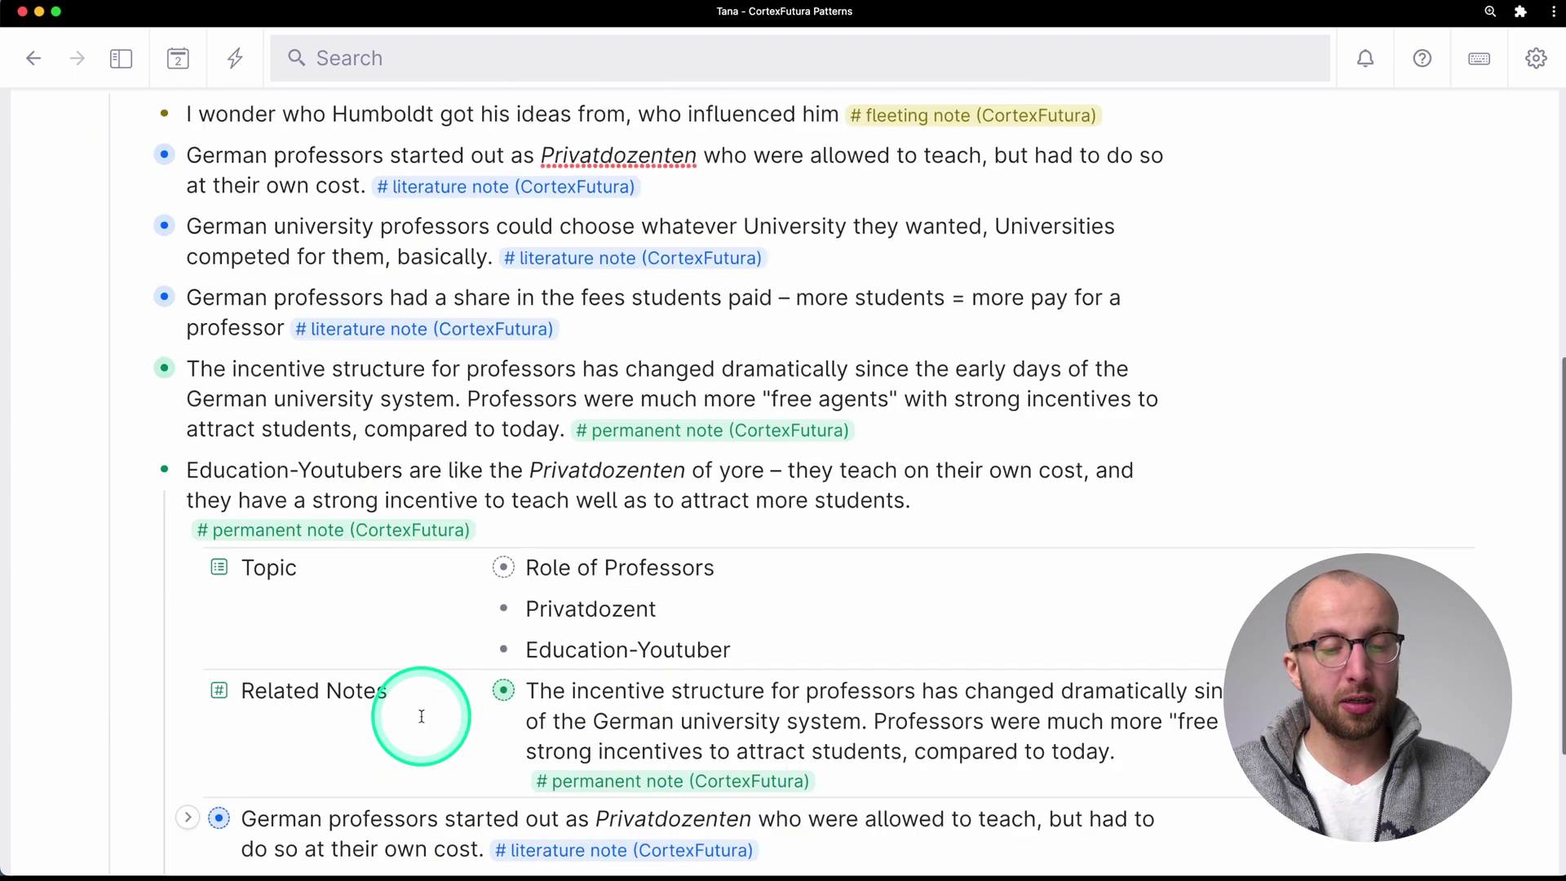
{"action": "scroll", "coordinate": [422, 709], "scroll_direction": "up", "scroll_amount": 3}
{"action": "scroll", "coordinate": [424, 432], "scroll_direction": "down", "scroll_amount": 6}
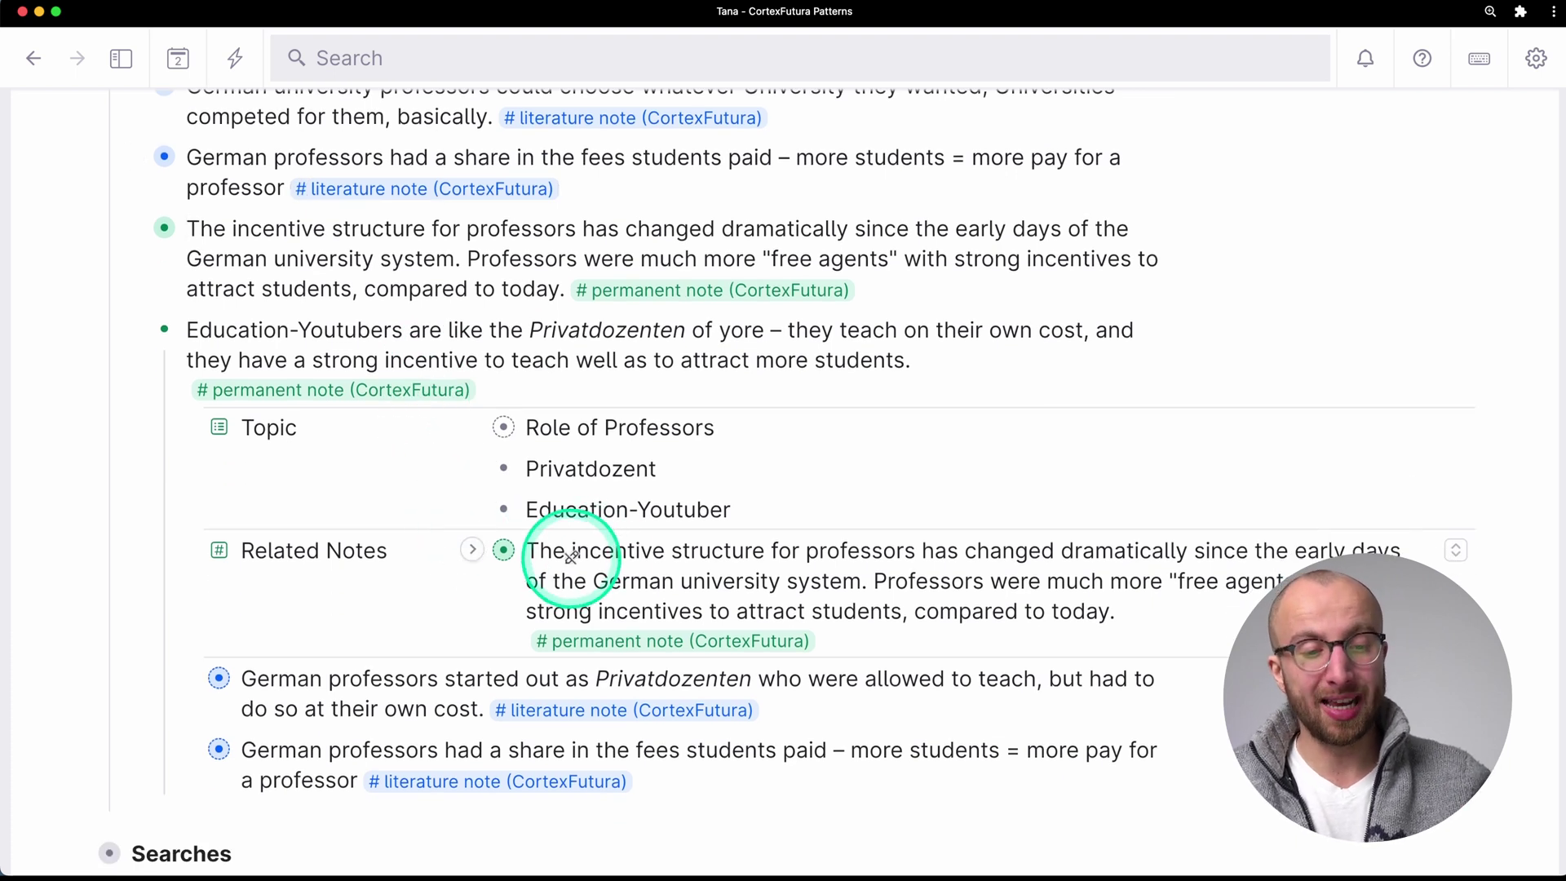
{"action": "scroll", "coordinate": [563, 559], "scroll_direction": "up", "scroll_amount": 2}
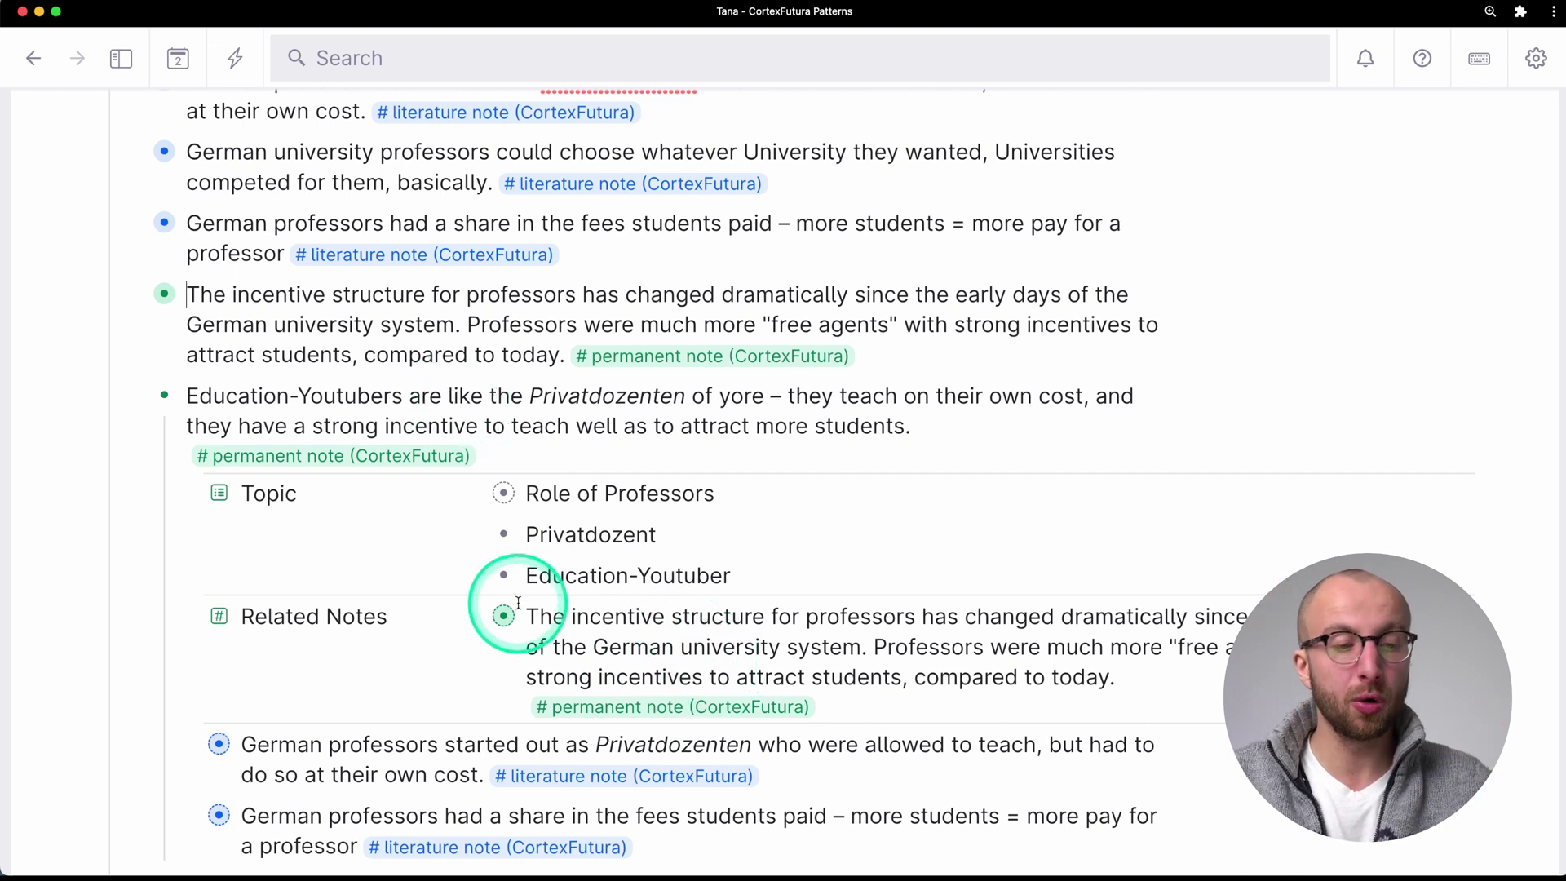
Step: Open the incentive structure permanent note on its own page, review its references, and return to the Demo page
{"action": "left_click", "coordinate": [162, 295]}
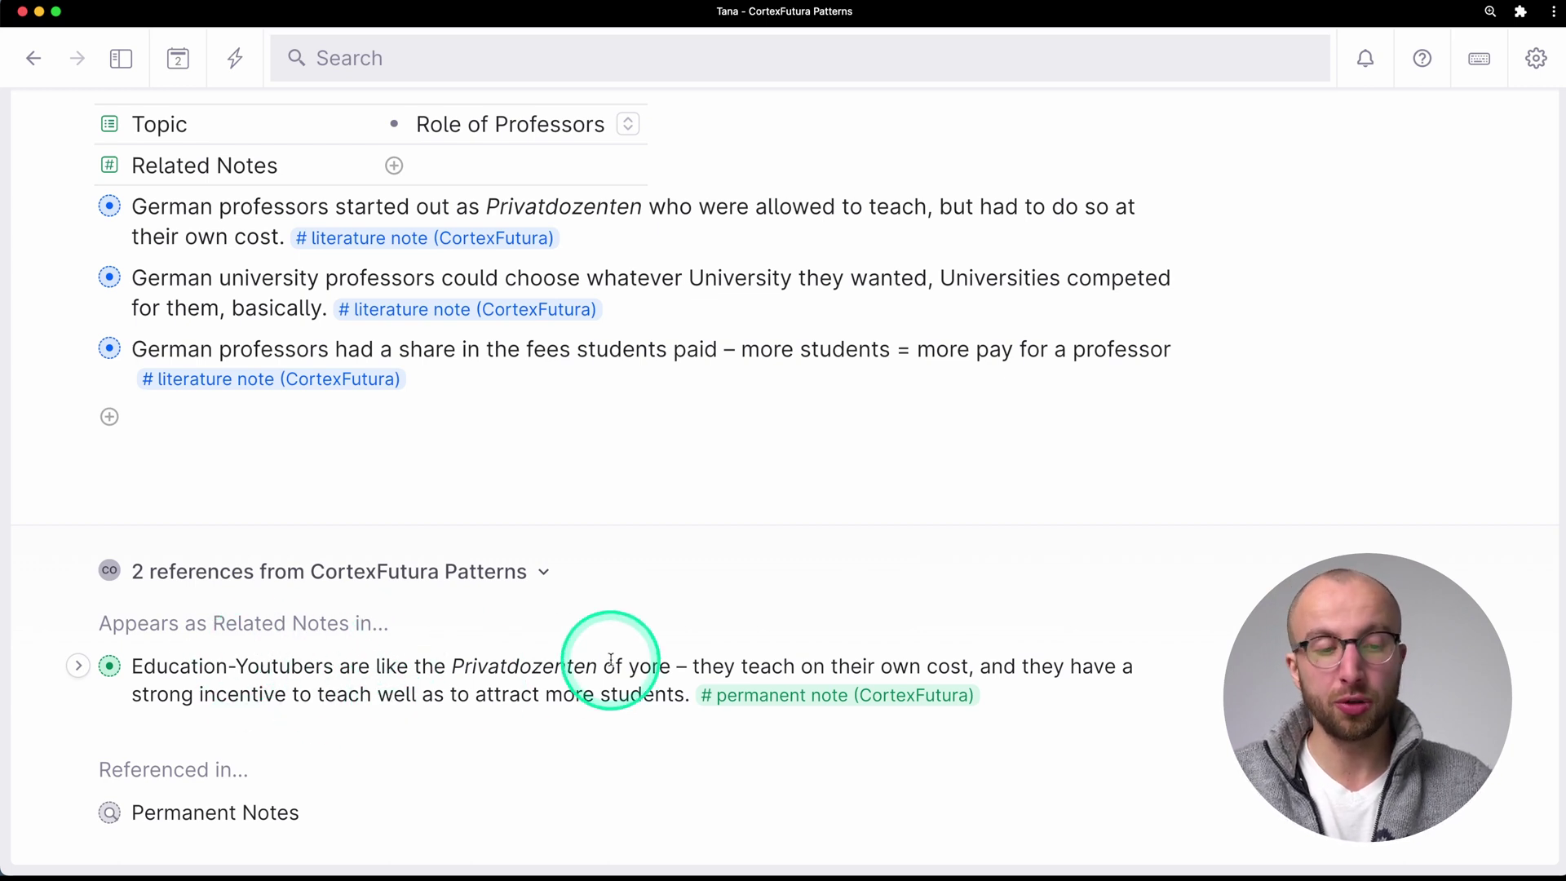
{"action": "scroll", "coordinate": [611, 659], "scroll_direction": "up", "scroll_amount": 2}
{"action": "scroll", "coordinate": [610, 659], "scroll_direction": "up", "scroll_amount": 5}
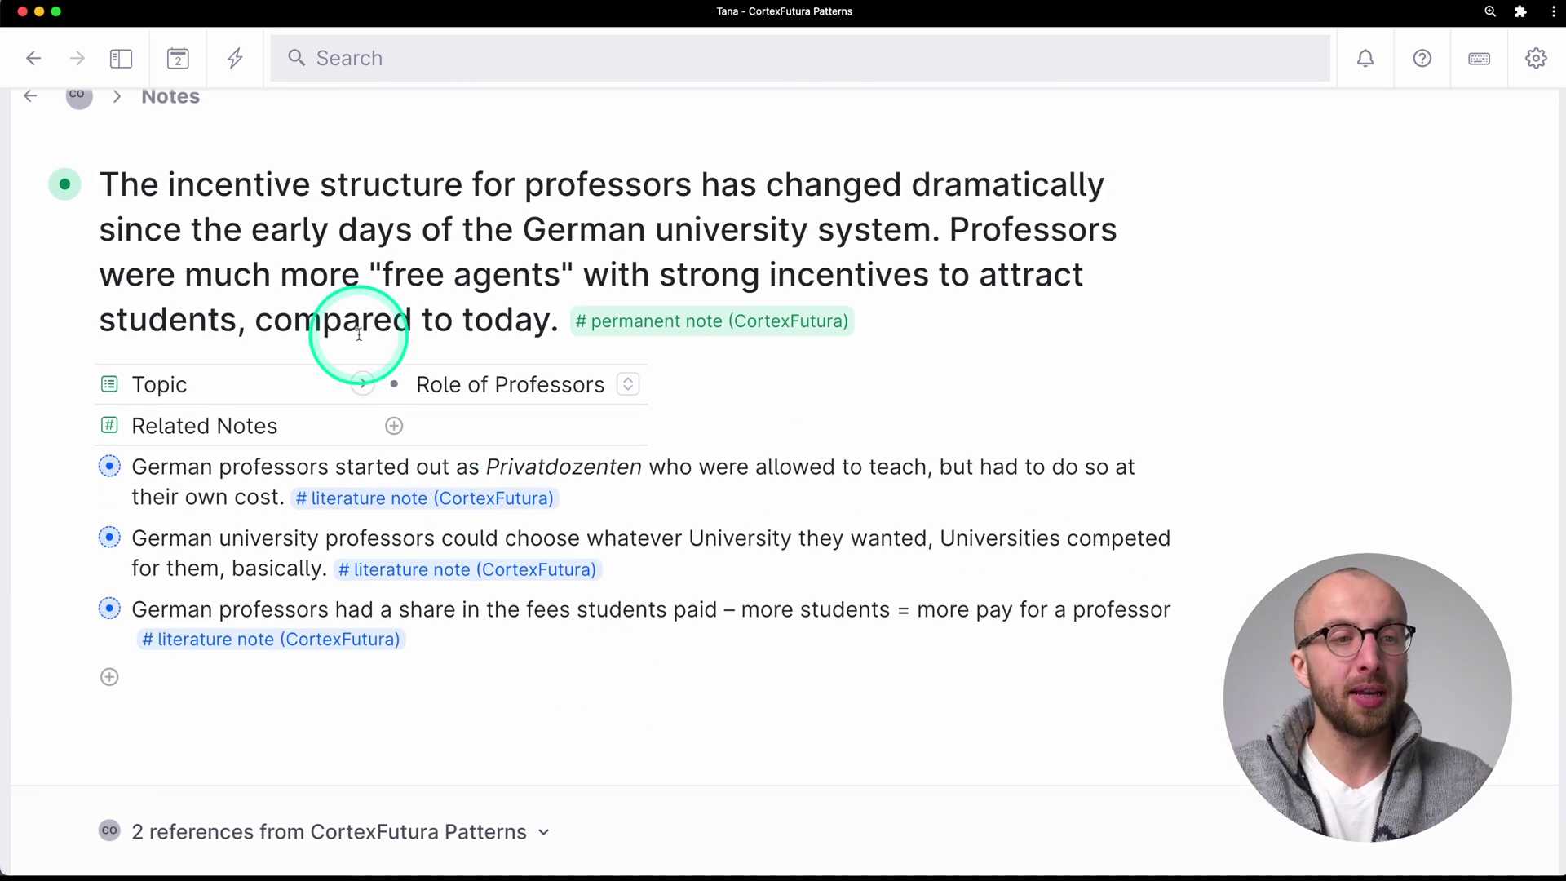
{"action": "scroll", "coordinate": [279, 193], "scroll_direction": "up", "scroll_amount": 1}
{"action": "left_click", "coordinate": [165, 118]}
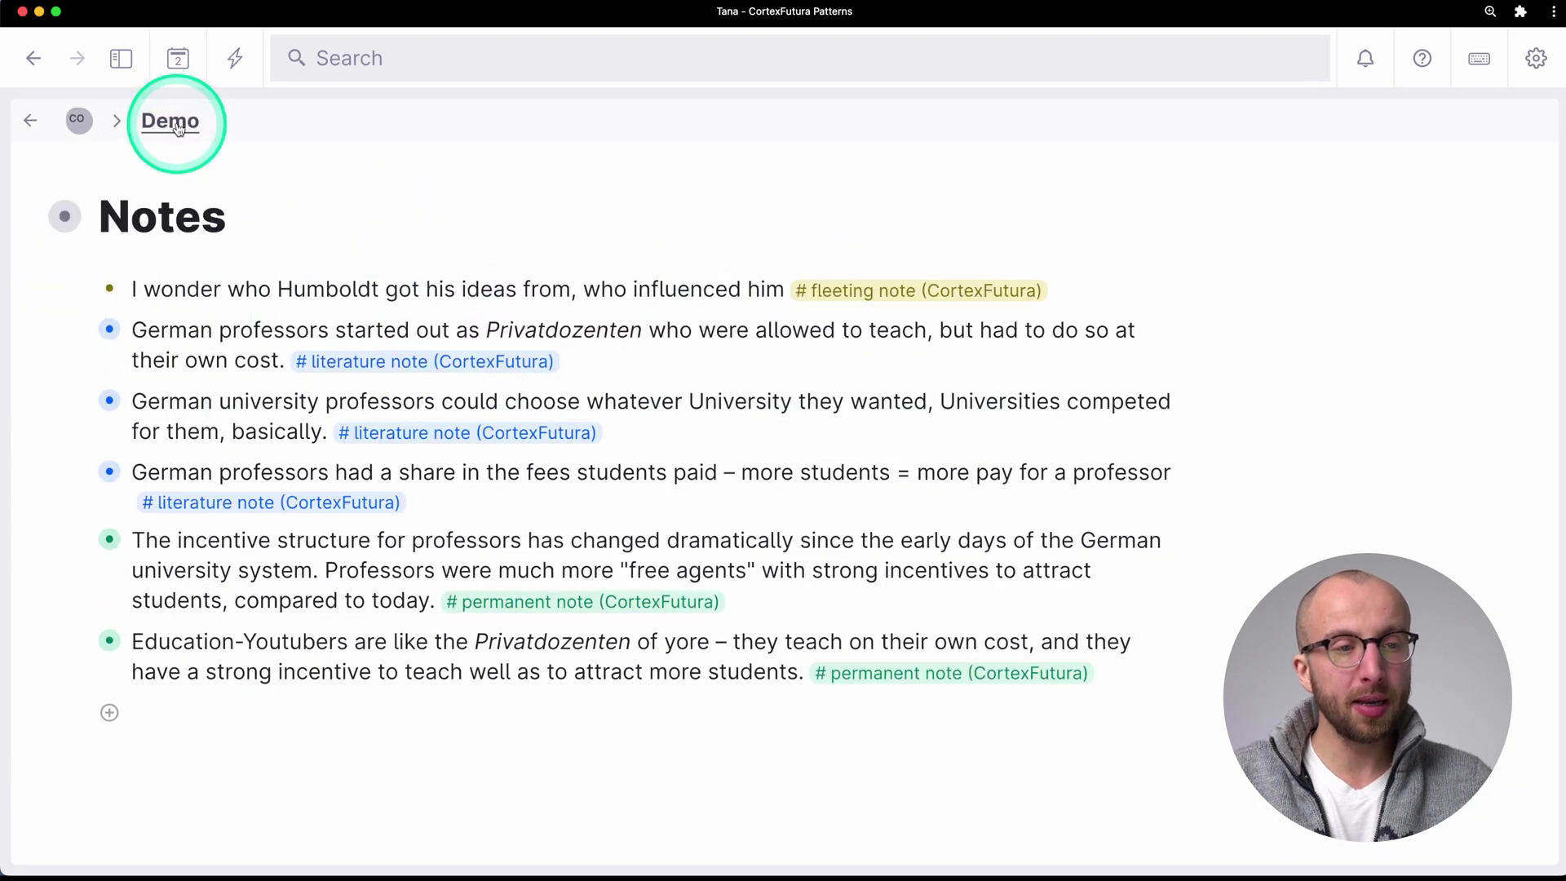
{"action": "left_click", "coordinate": [165, 120]}
{"action": "scroll", "coordinate": [322, 505], "scroll_direction": "down", "scroll_amount": 10}
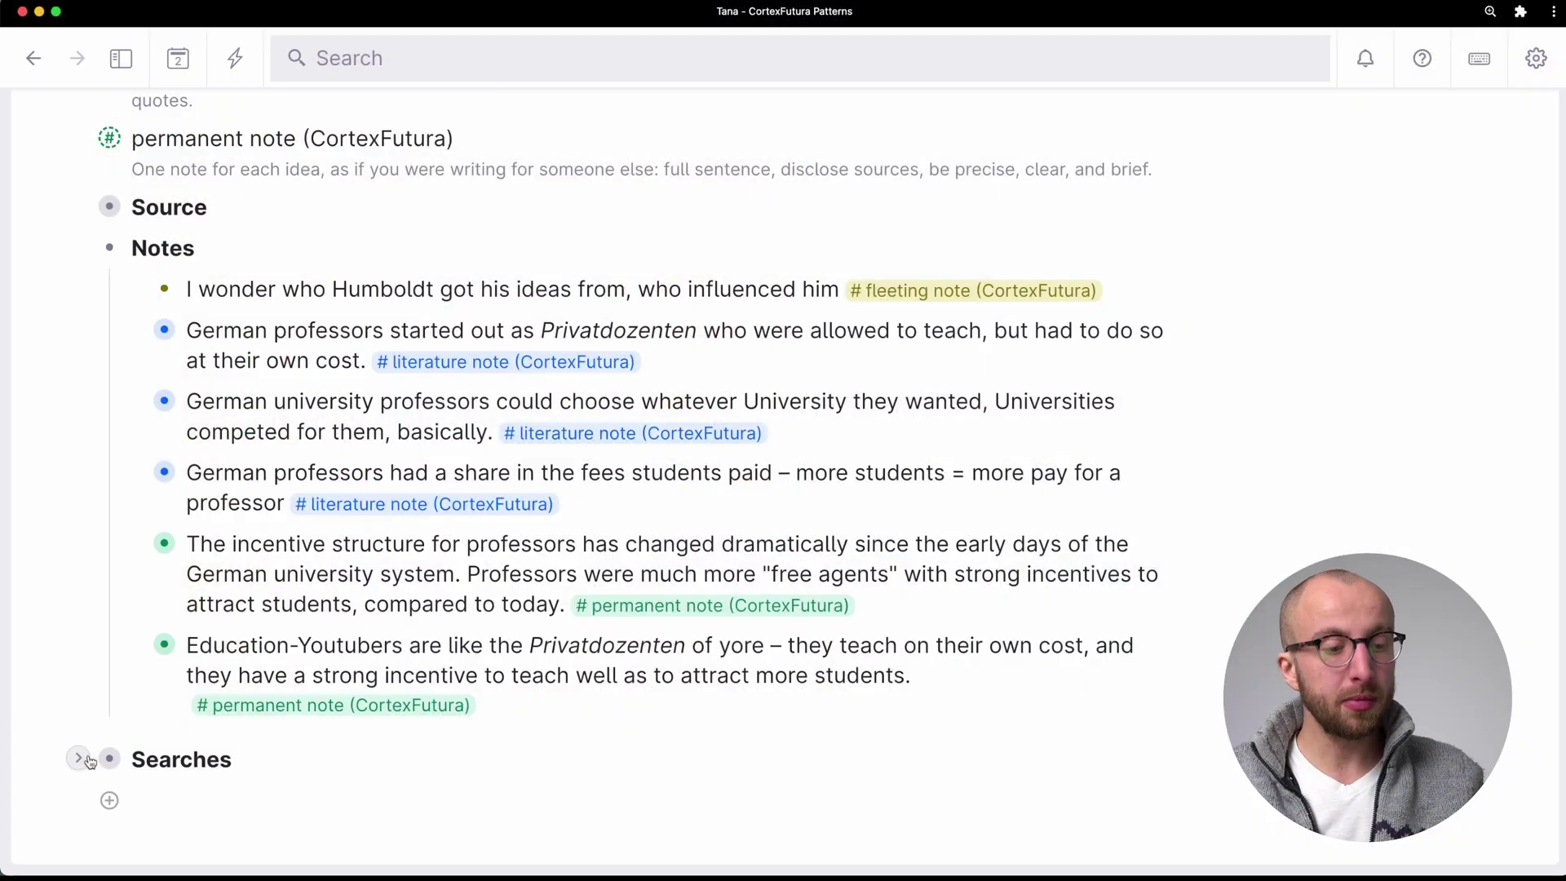
Step: Expand the Searches section and show the results of the Literature Notes search
{"action": "left_click", "coordinate": [89, 760]}
{"action": "left_click", "coordinate": [90, 760]}
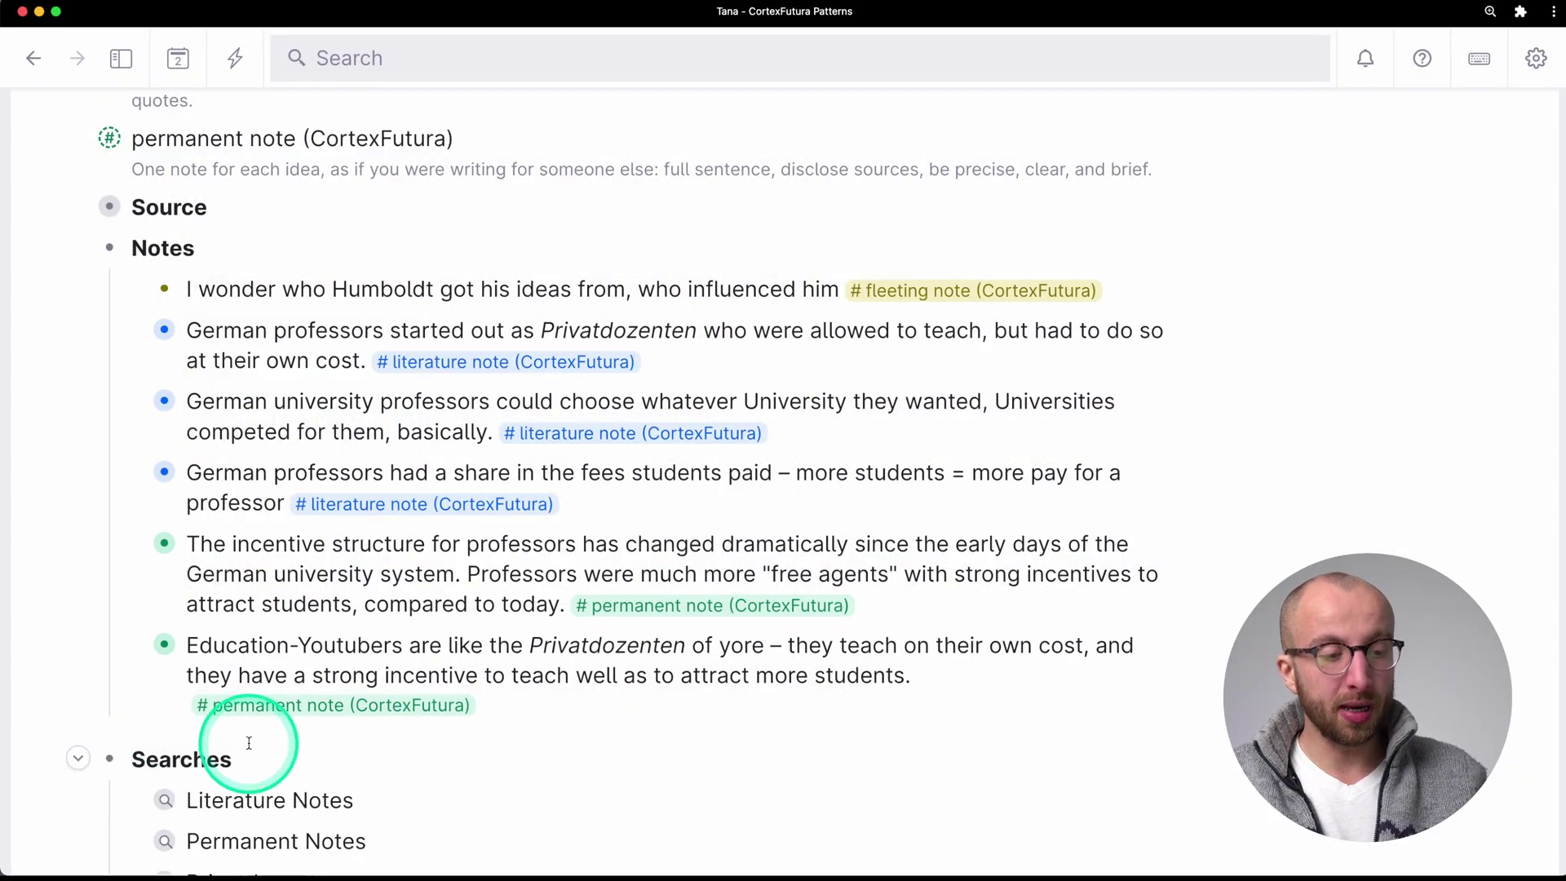
{"action": "scroll", "coordinate": [245, 742], "scroll_direction": "down", "scroll_amount": 3}
{"action": "left_click", "coordinate": [133, 660]}
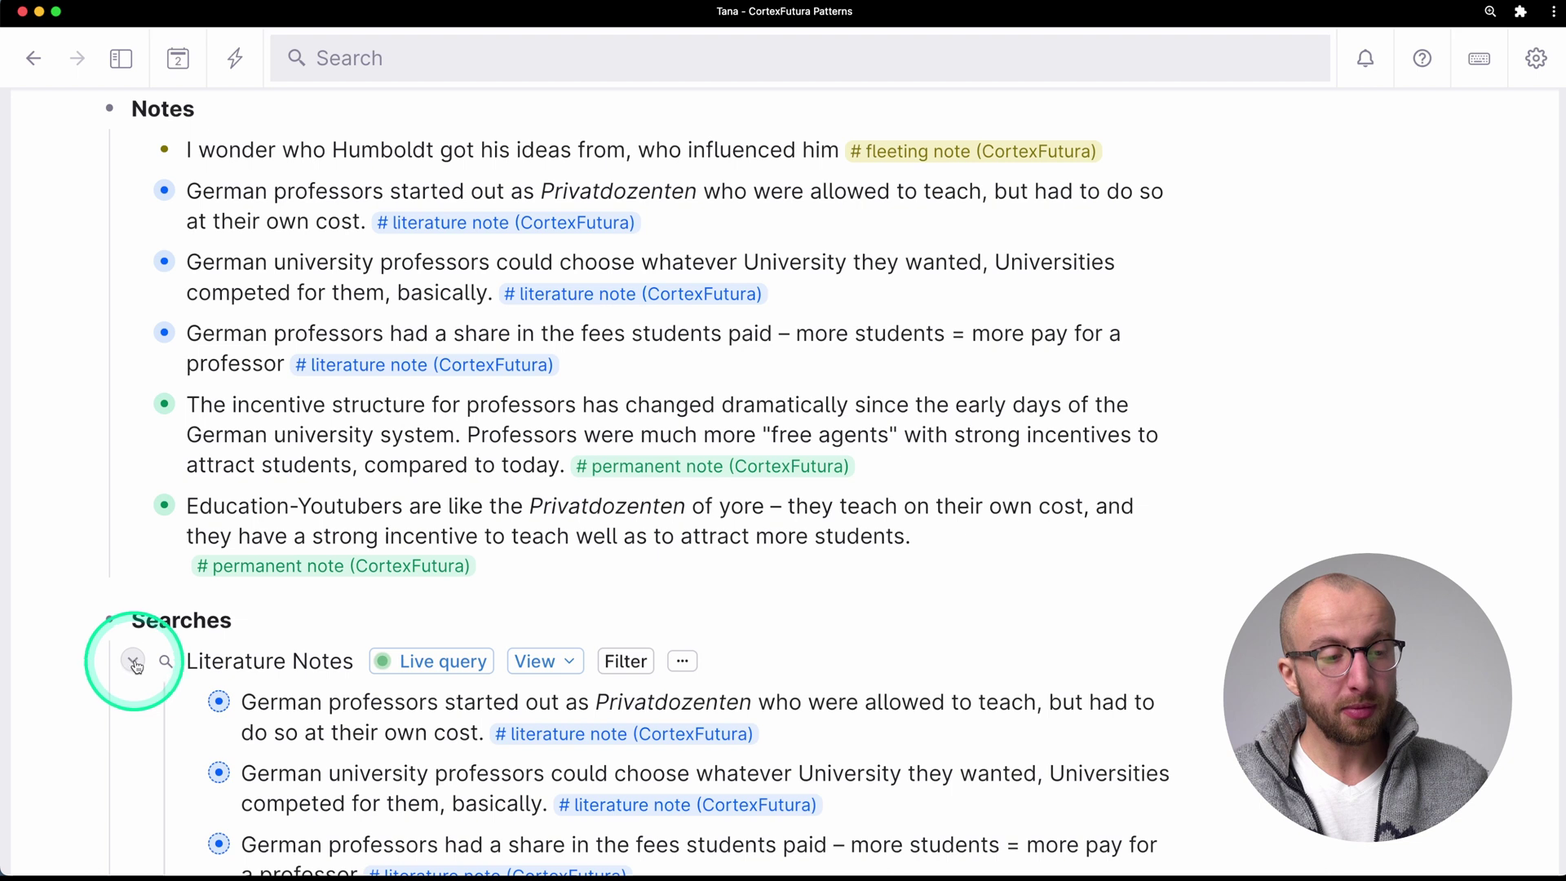
Step: Examine the search expression of the Literature Notes search, close it and collapse the search
{"action": "scroll", "coordinate": [377, 709], "scroll_direction": "down", "scroll_amount": 1}
{"action": "scroll", "coordinate": [377, 711], "scroll_direction": "down", "scroll_amount": 2}
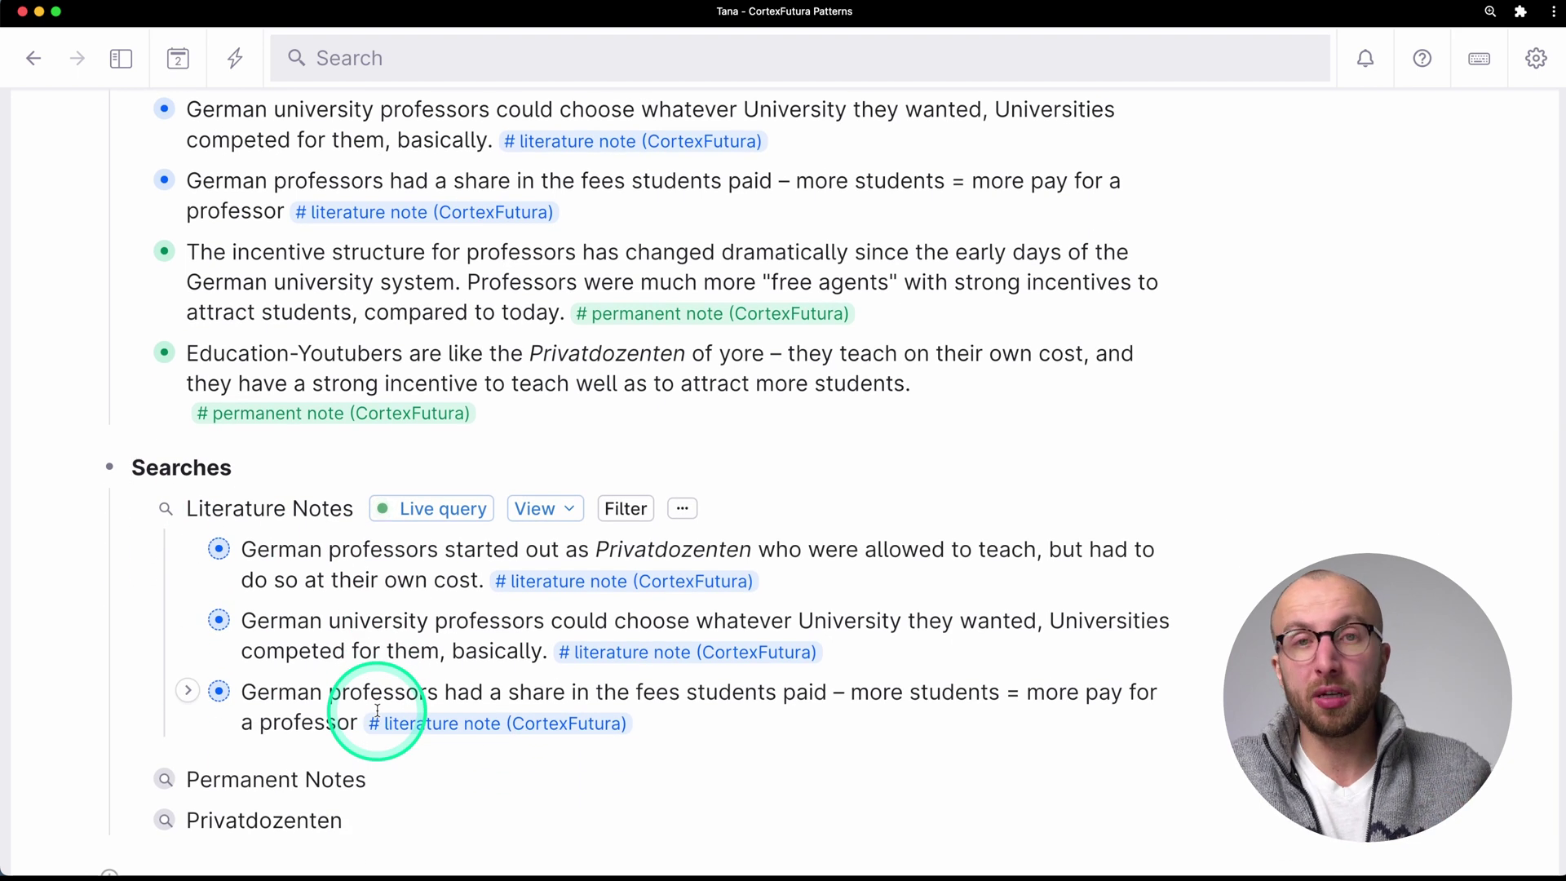
{"action": "left_click", "coordinate": [437, 507]}
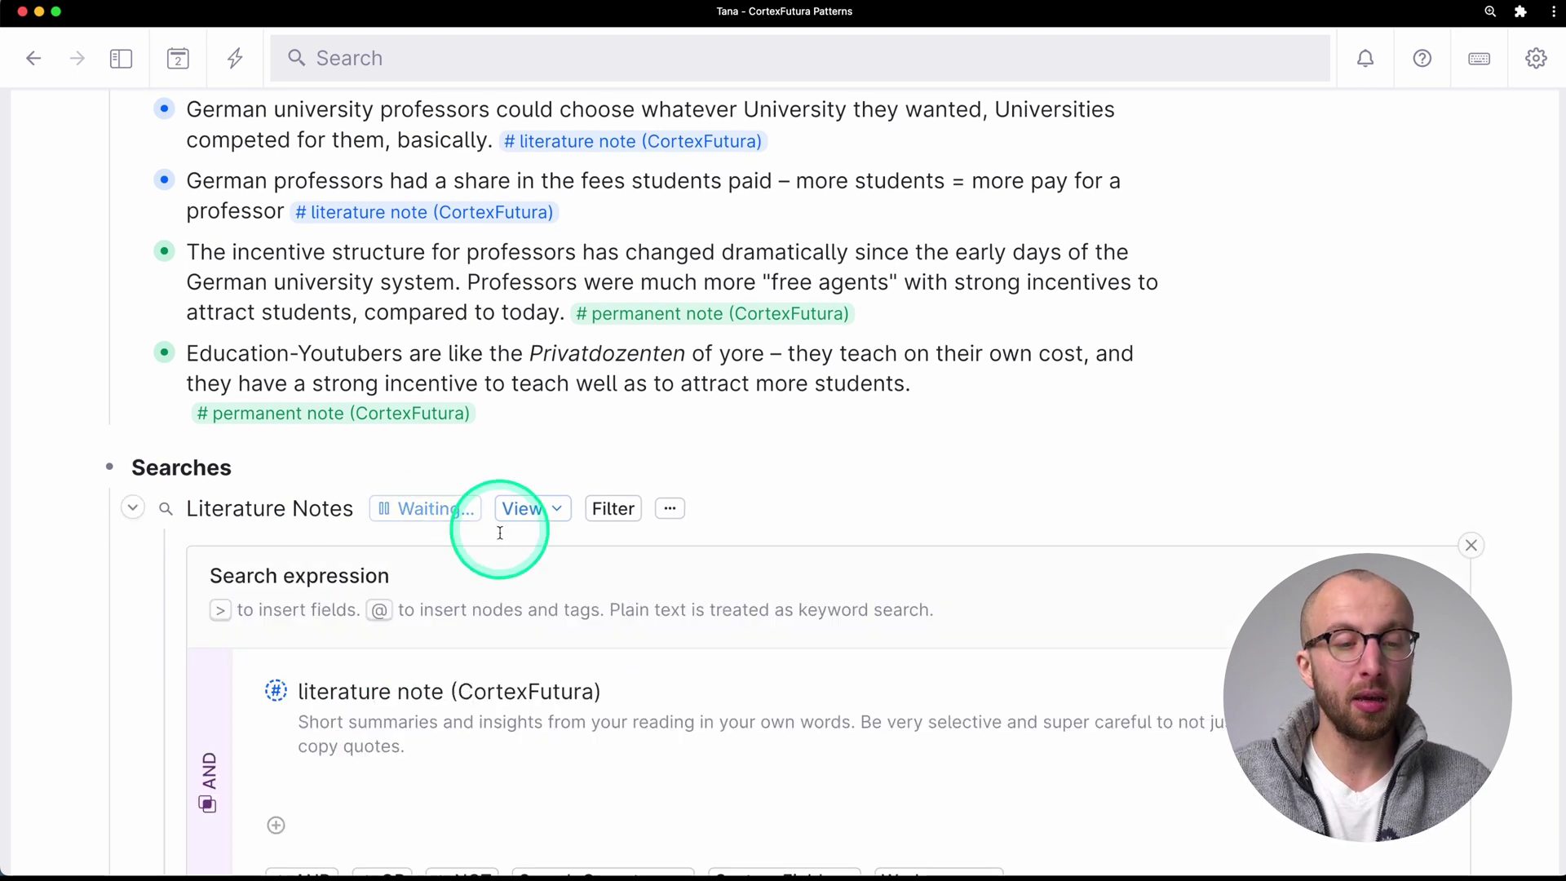
{"action": "scroll", "coordinate": [495, 584], "scroll_direction": "down", "scroll_amount": 3}
{"action": "scroll", "coordinate": [495, 584], "scroll_direction": "down", "scroll_amount": 1}
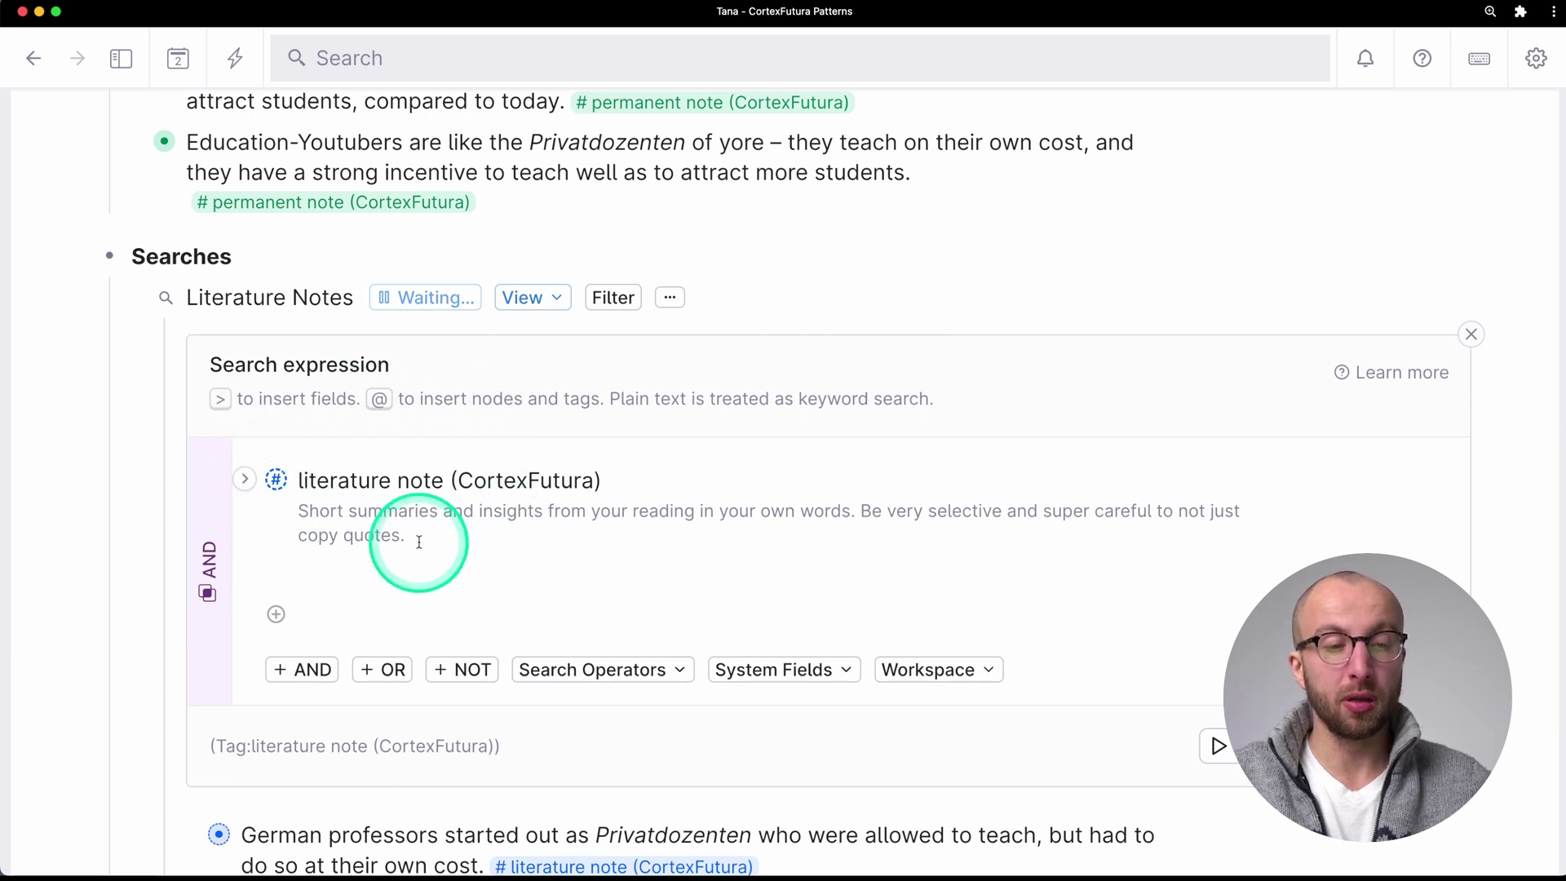
{"action": "scroll", "coordinate": [689, 518], "scroll_direction": "up", "scroll_amount": 1}
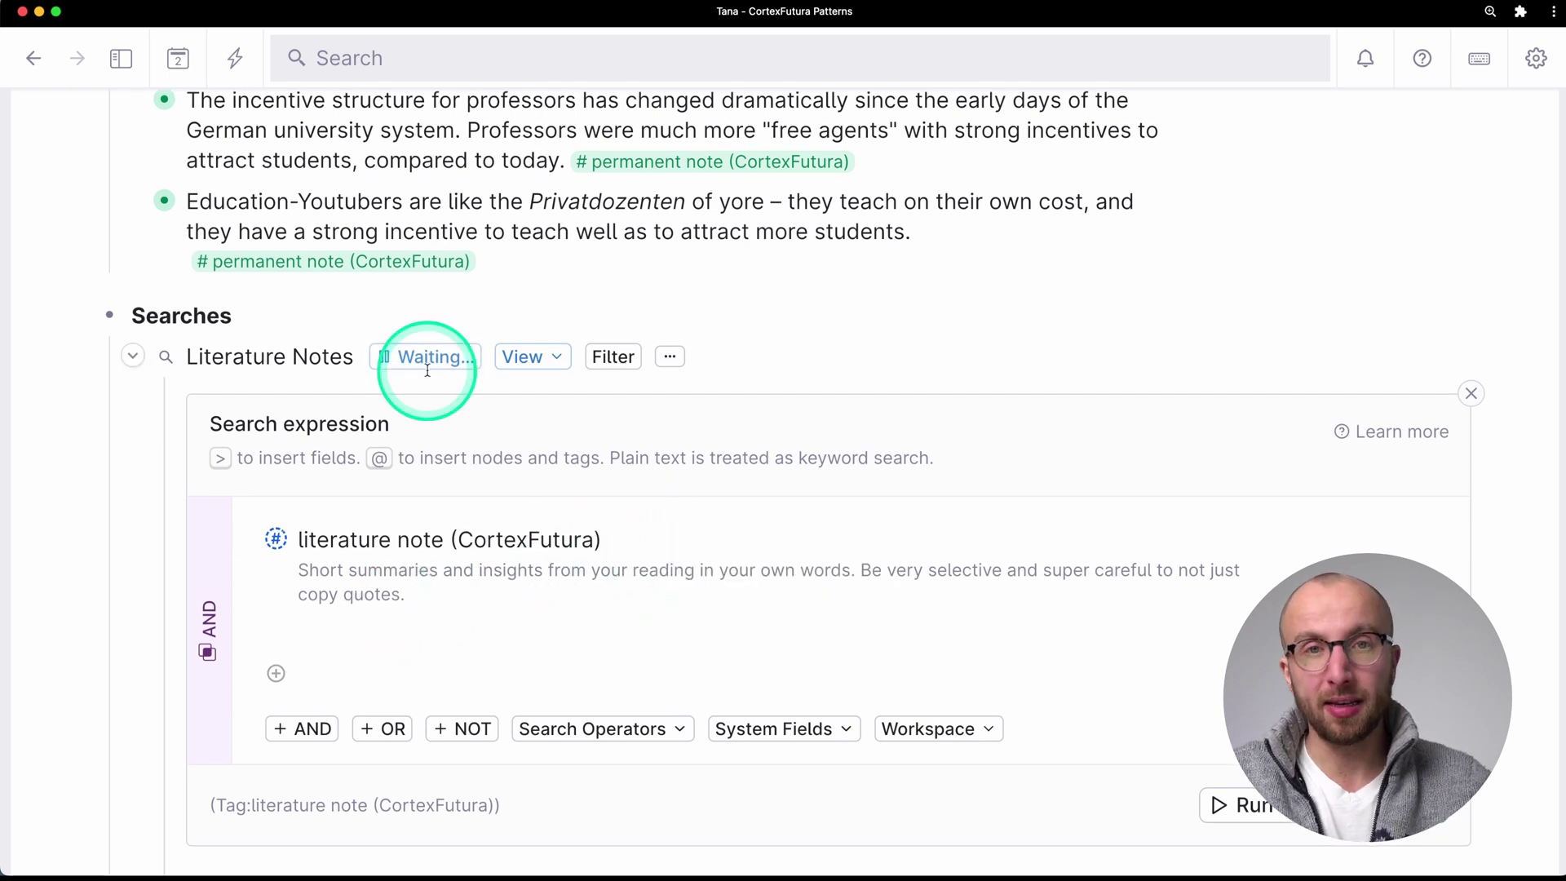
{"action": "left_click", "coordinate": [1142, 661]}
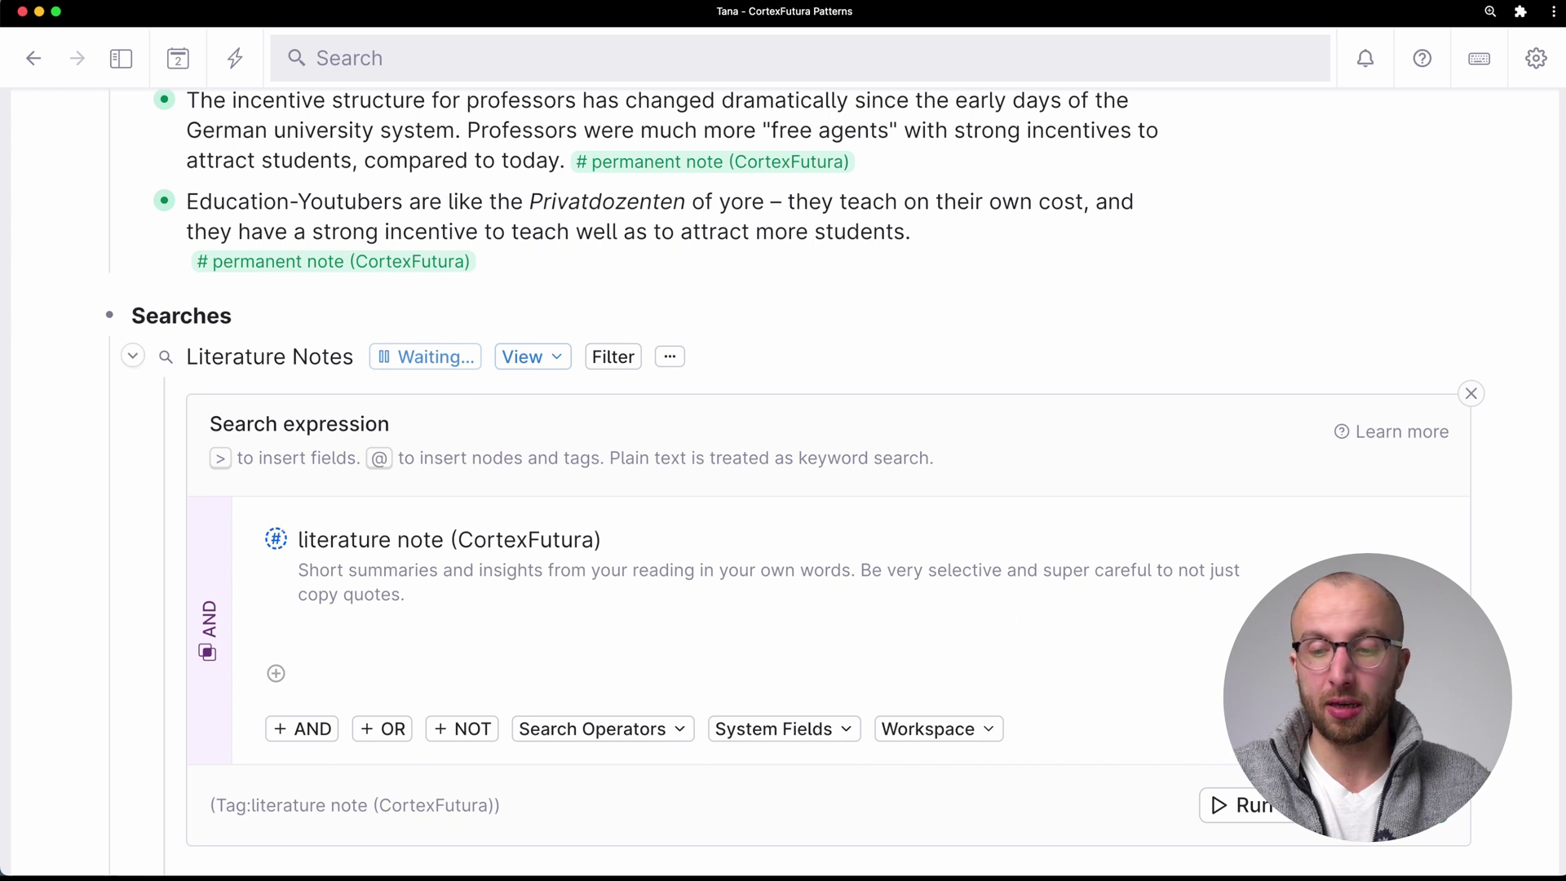
{"action": "left_click", "coordinate": [534, 530]}
{"action": "left_click", "coordinate": [135, 430]}
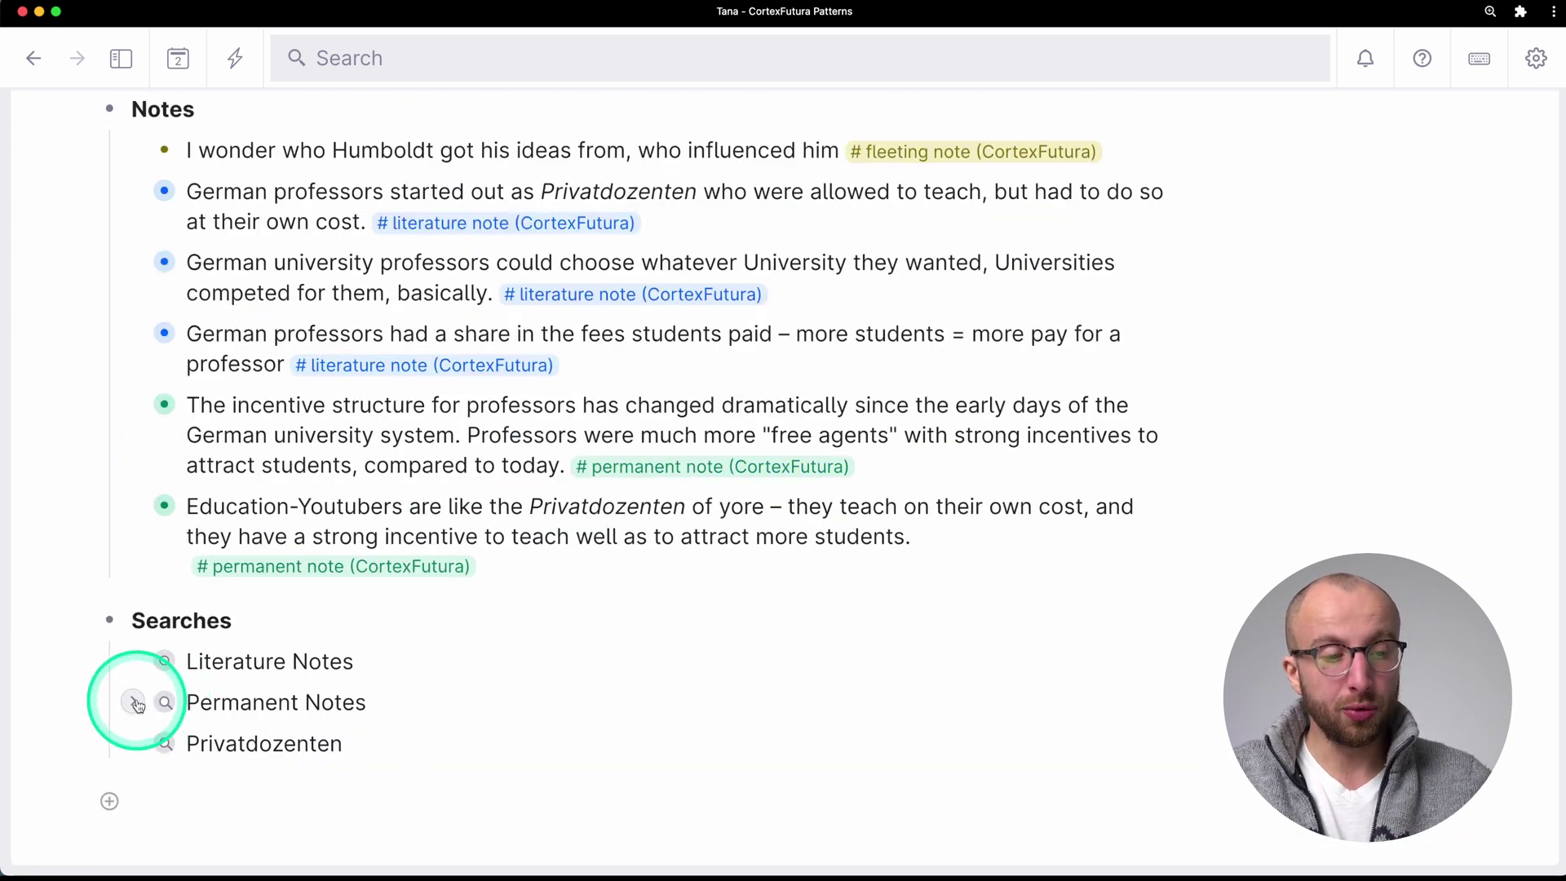
Step: Expand the Permanent Notes search and filter its results by the topic Education-Youtuber
{"action": "left_click", "coordinate": [134, 702]}
{"action": "left_click", "coordinate": [461, 486]}
{"action": "left_click", "coordinate": [460, 487]}
{"action": "left_click", "coordinate": [640, 487]}
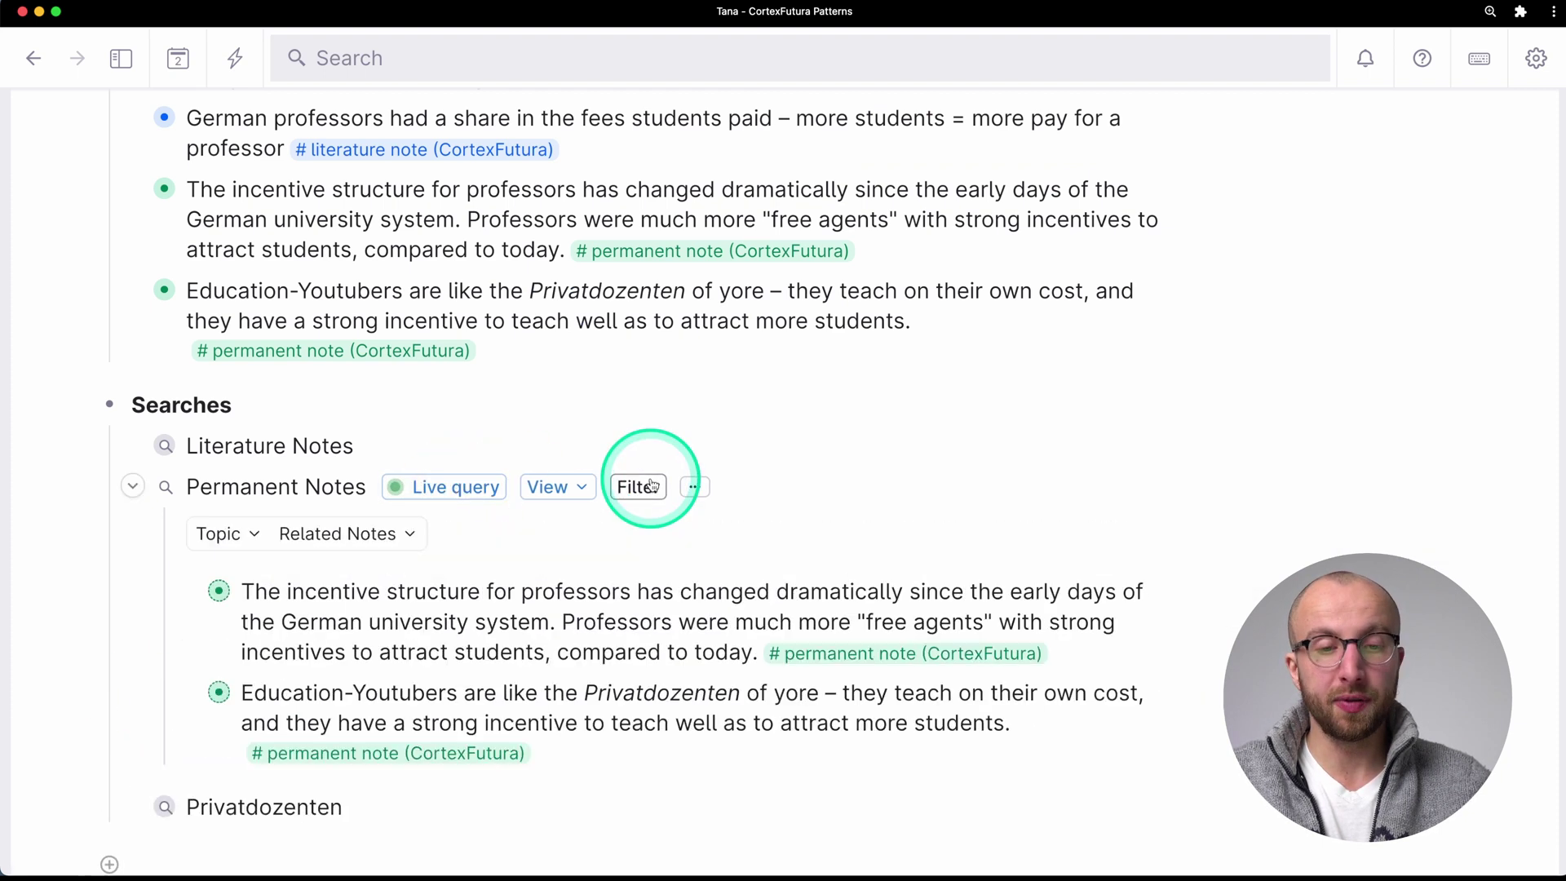
{"action": "left_click", "coordinate": [252, 539]}
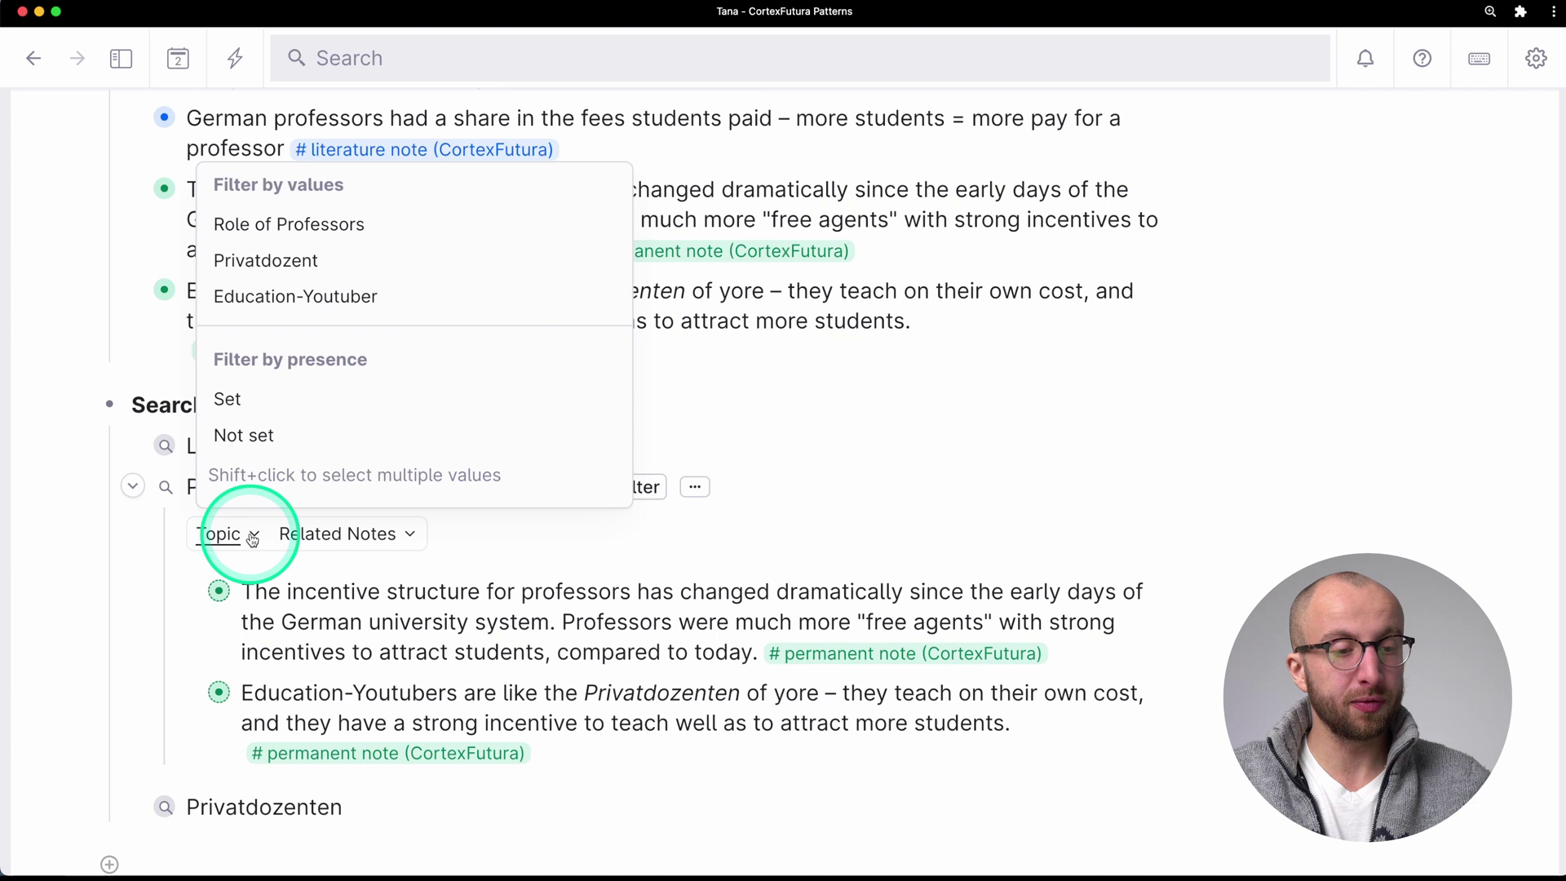
{"action": "left_click", "coordinate": [343, 296]}
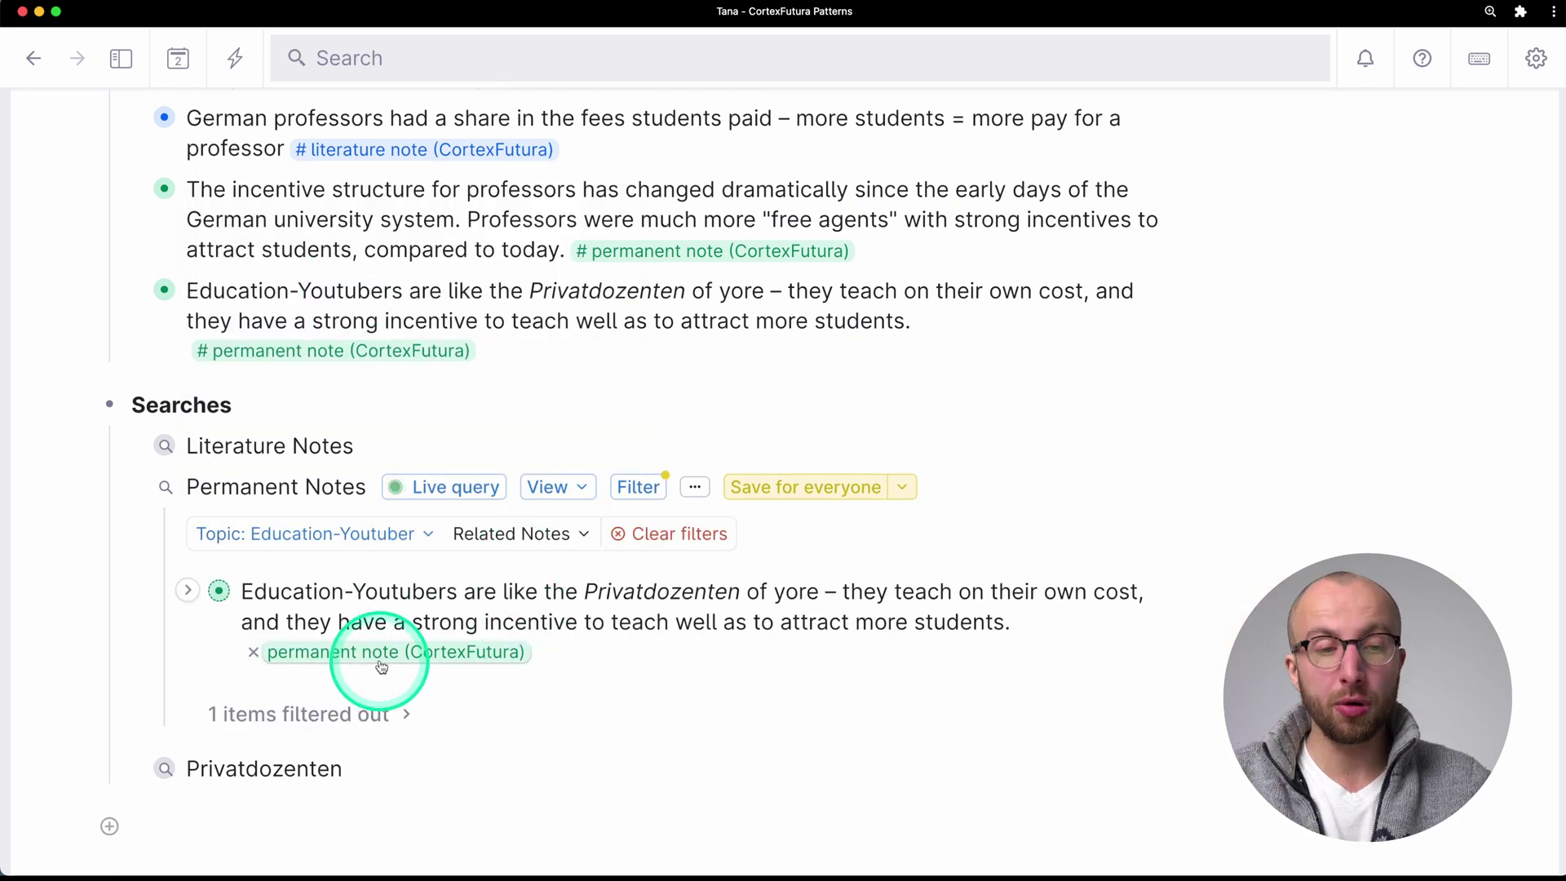
{"action": "mouse_move", "coordinate": [380, 666]}
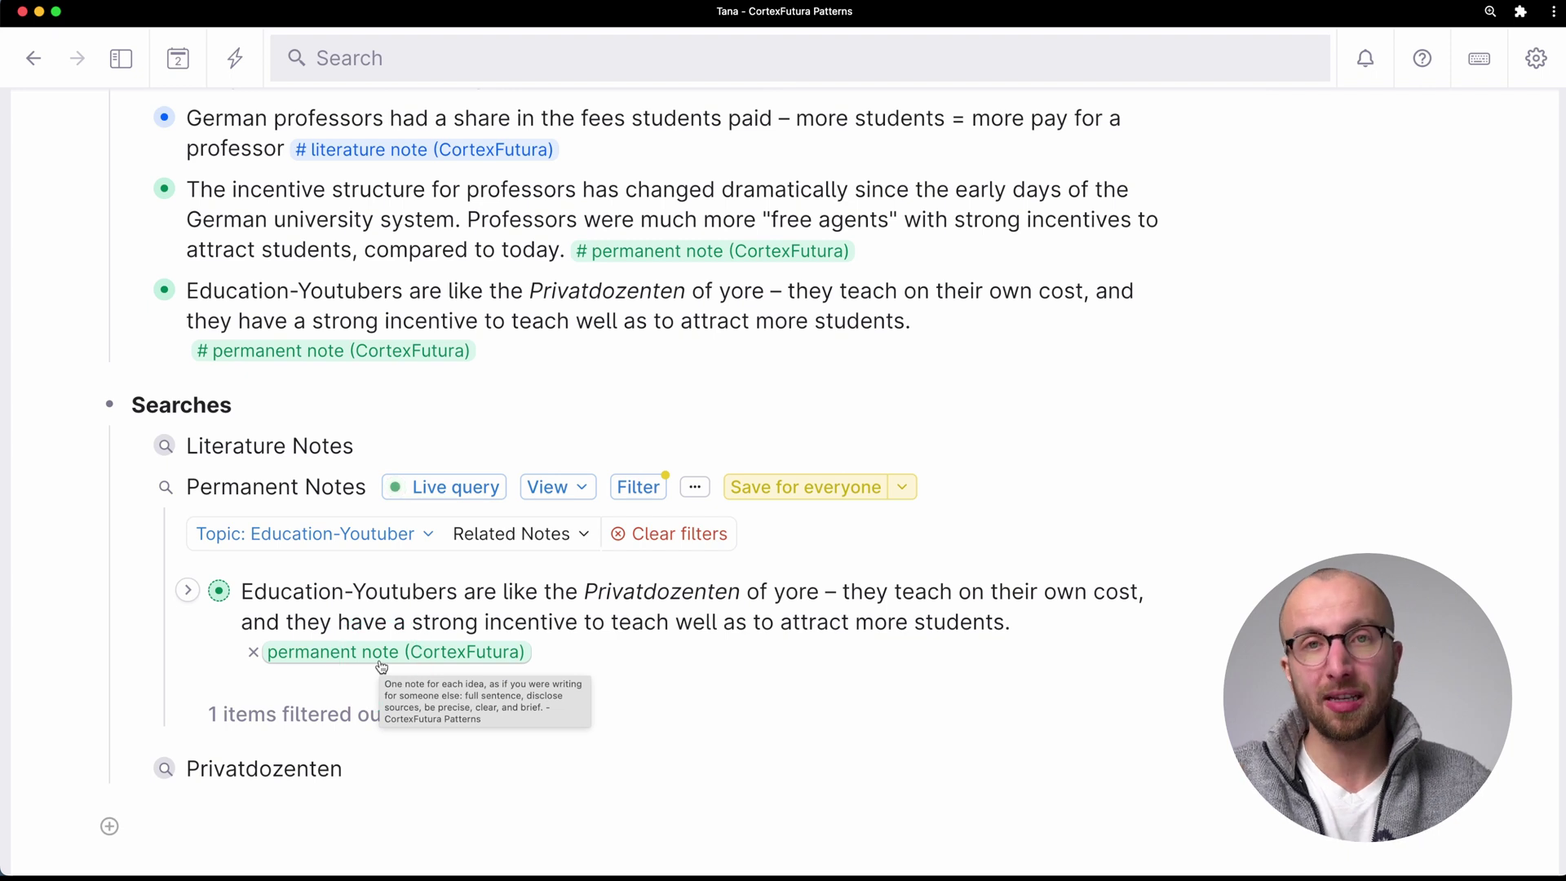
Step: Remove the Education-Youtuber topic filter and collapse the Permanent Notes search
{"action": "left_click", "coordinate": [416, 534]}
{"action": "left_click", "coordinate": [364, 245]}
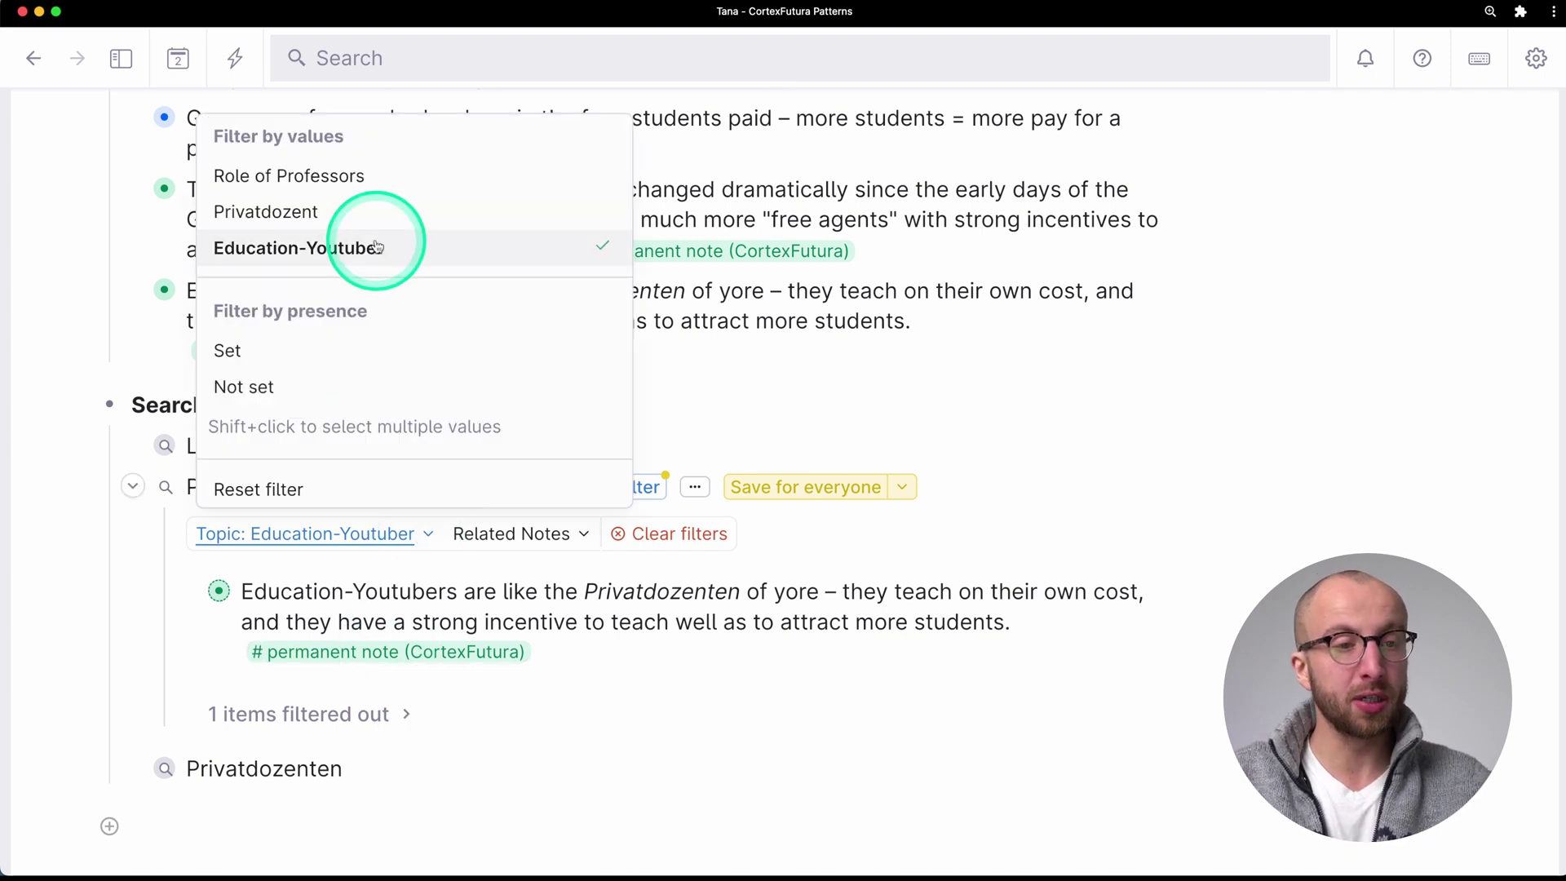
{"action": "left_click", "coordinate": [133, 489]}
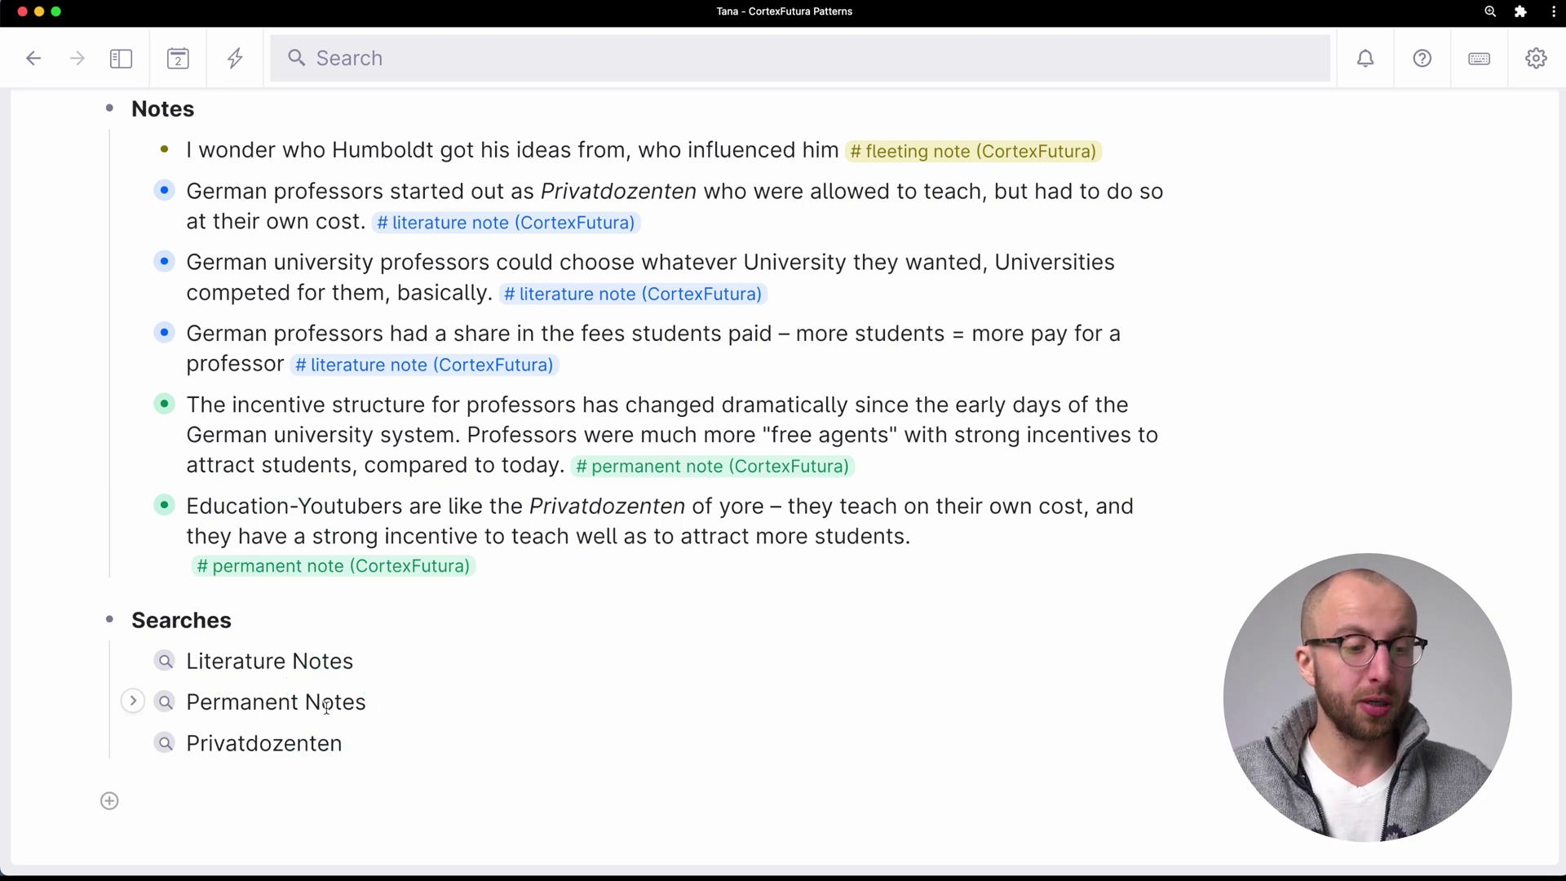
Step: Expand the Privatdozenten search, examine its search expression and close the expression again
{"action": "left_click", "coordinate": [133, 742]}
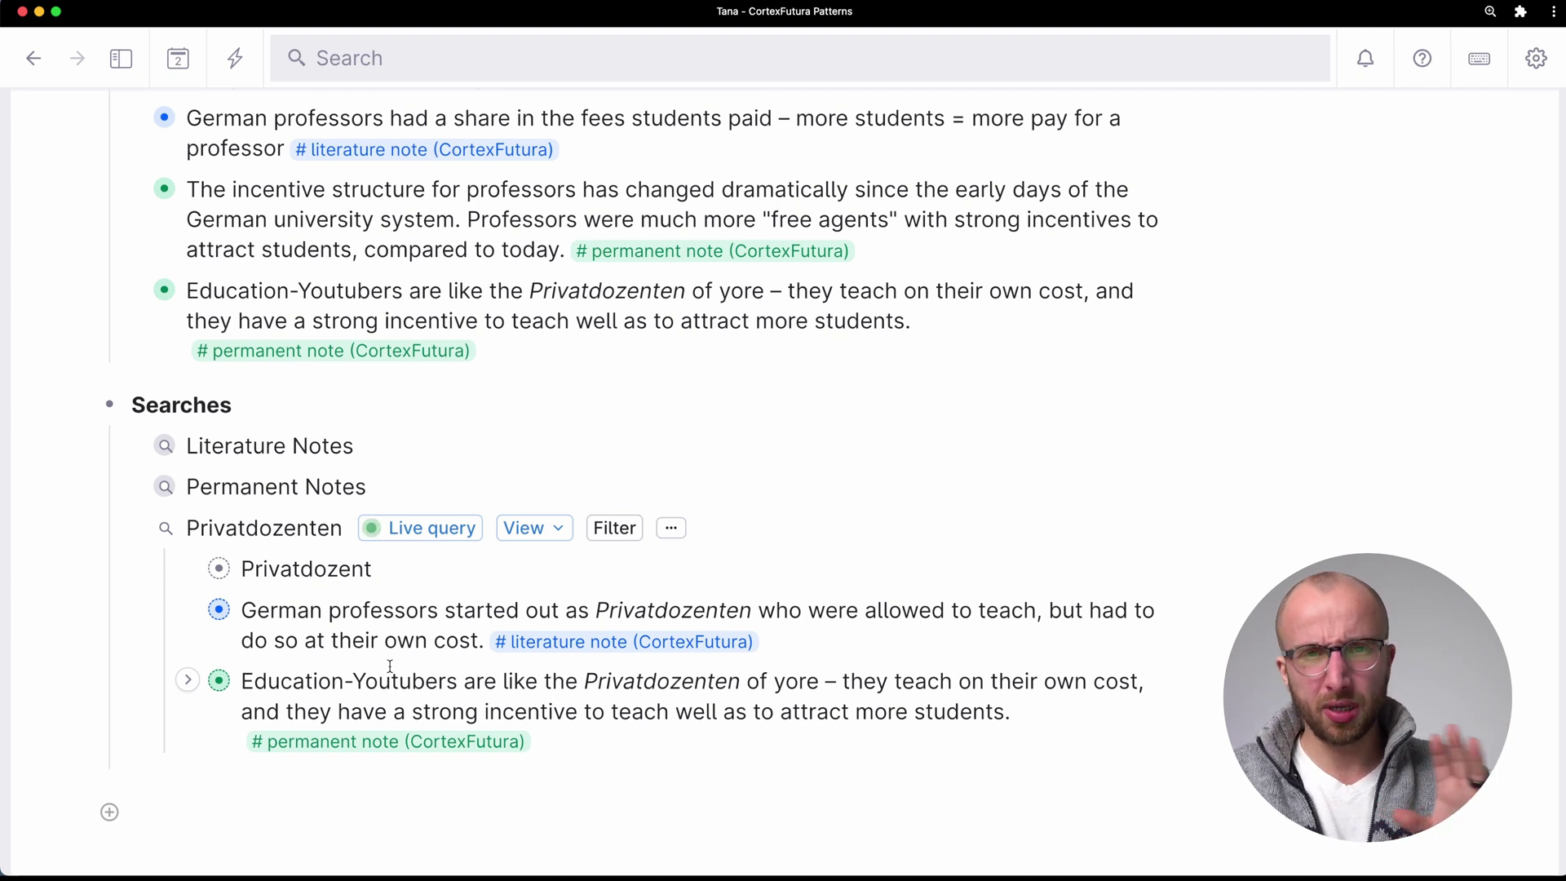
{"action": "left_click", "coordinate": [436, 542]}
{"action": "left_click", "coordinate": [436, 543]}
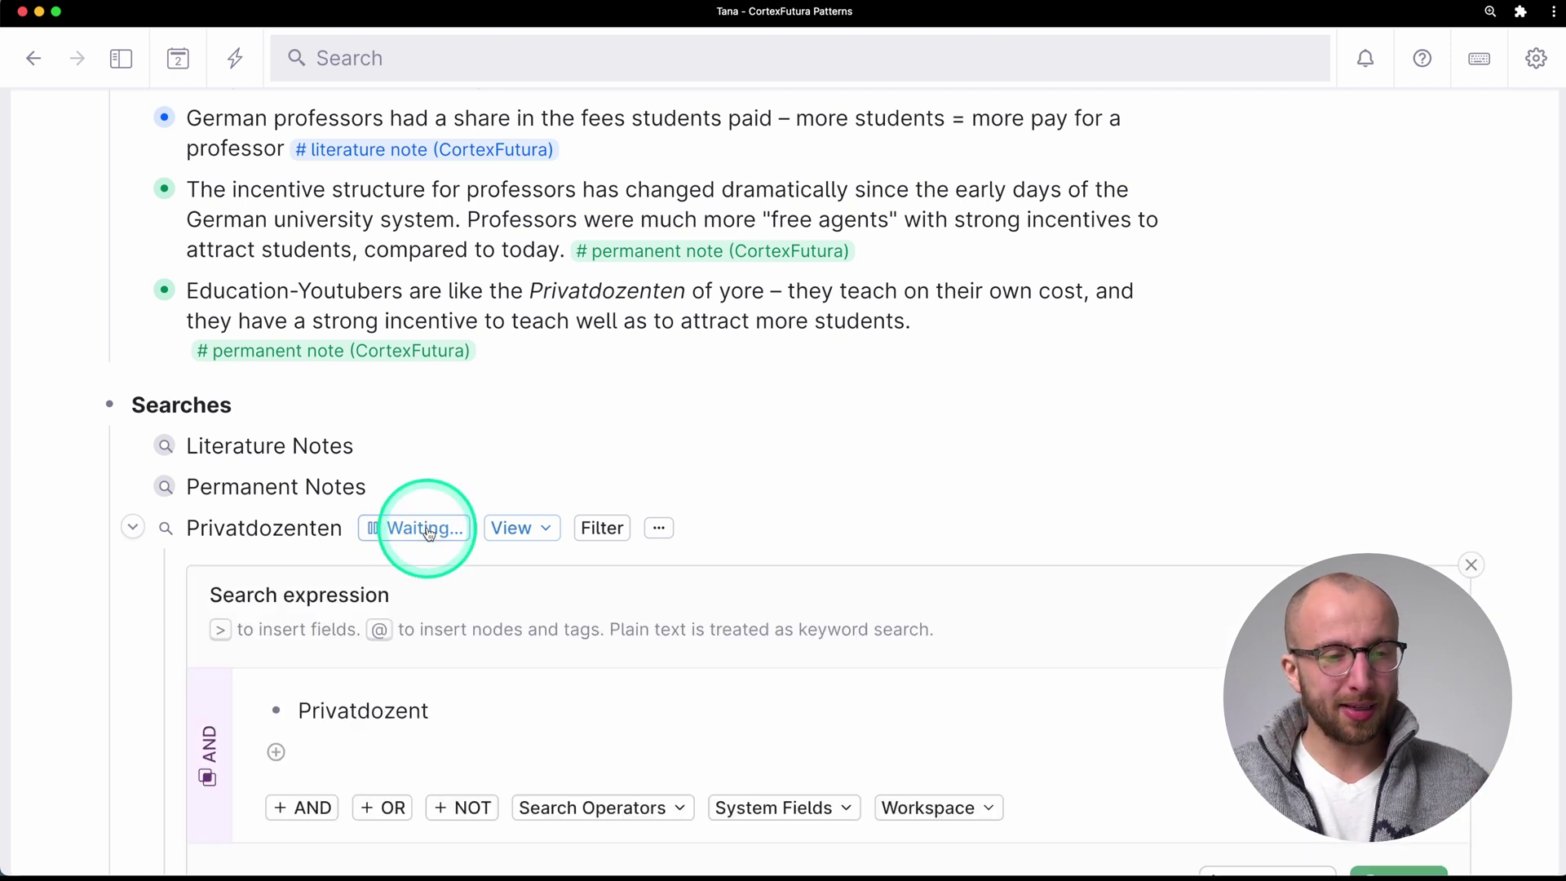
{"action": "left_click", "coordinate": [460, 558]}
{"action": "scroll", "coordinate": [461, 557], "scroll_direction": "down", "scroll_amount": 1}
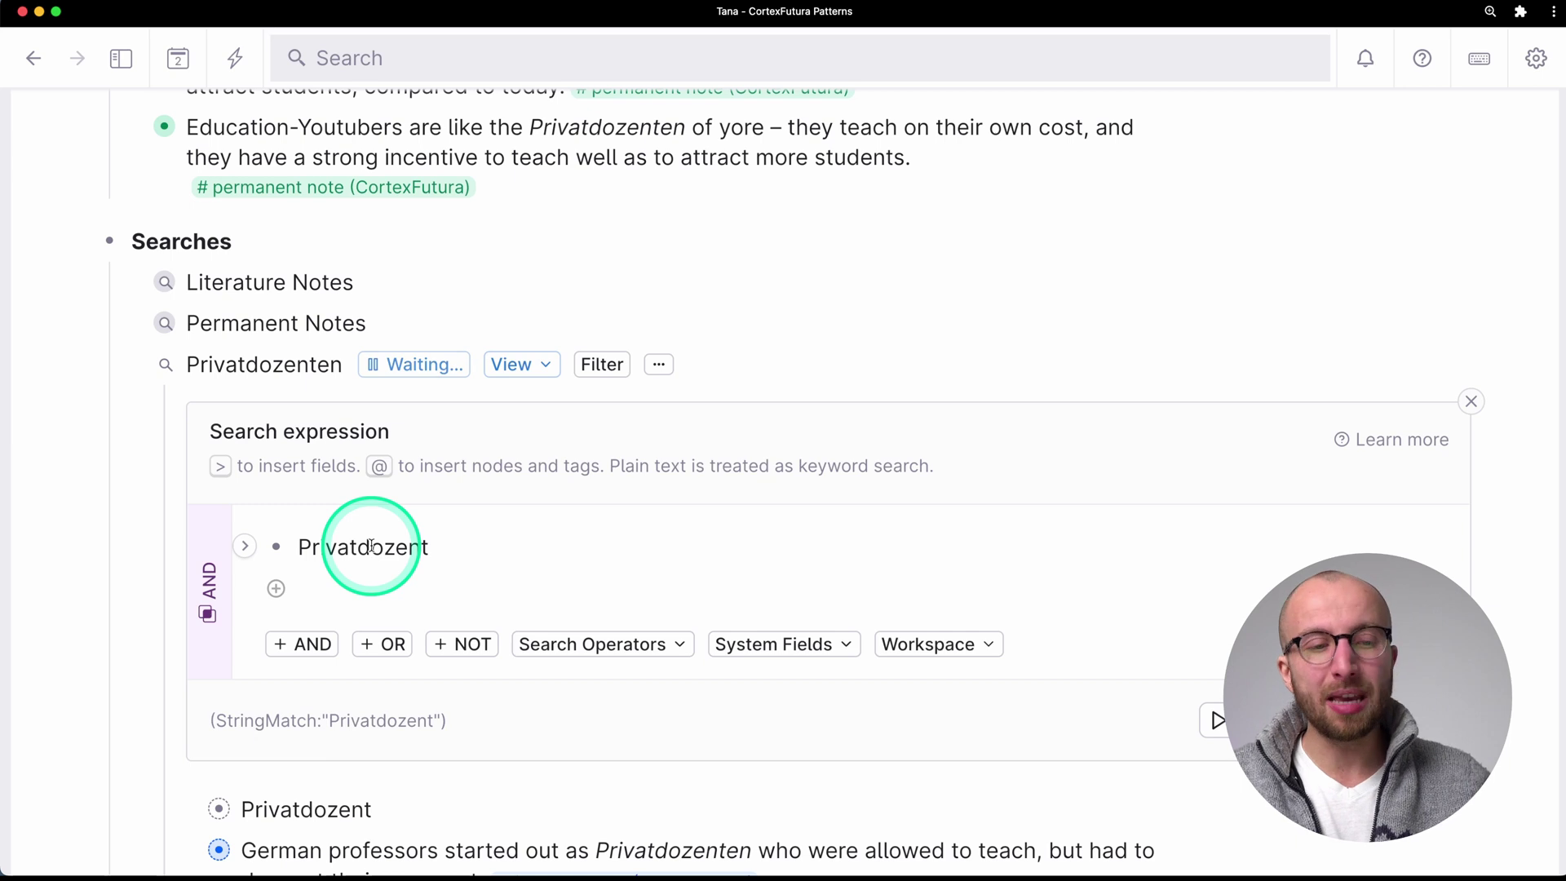
{"action": "key", "text": "Escape"}
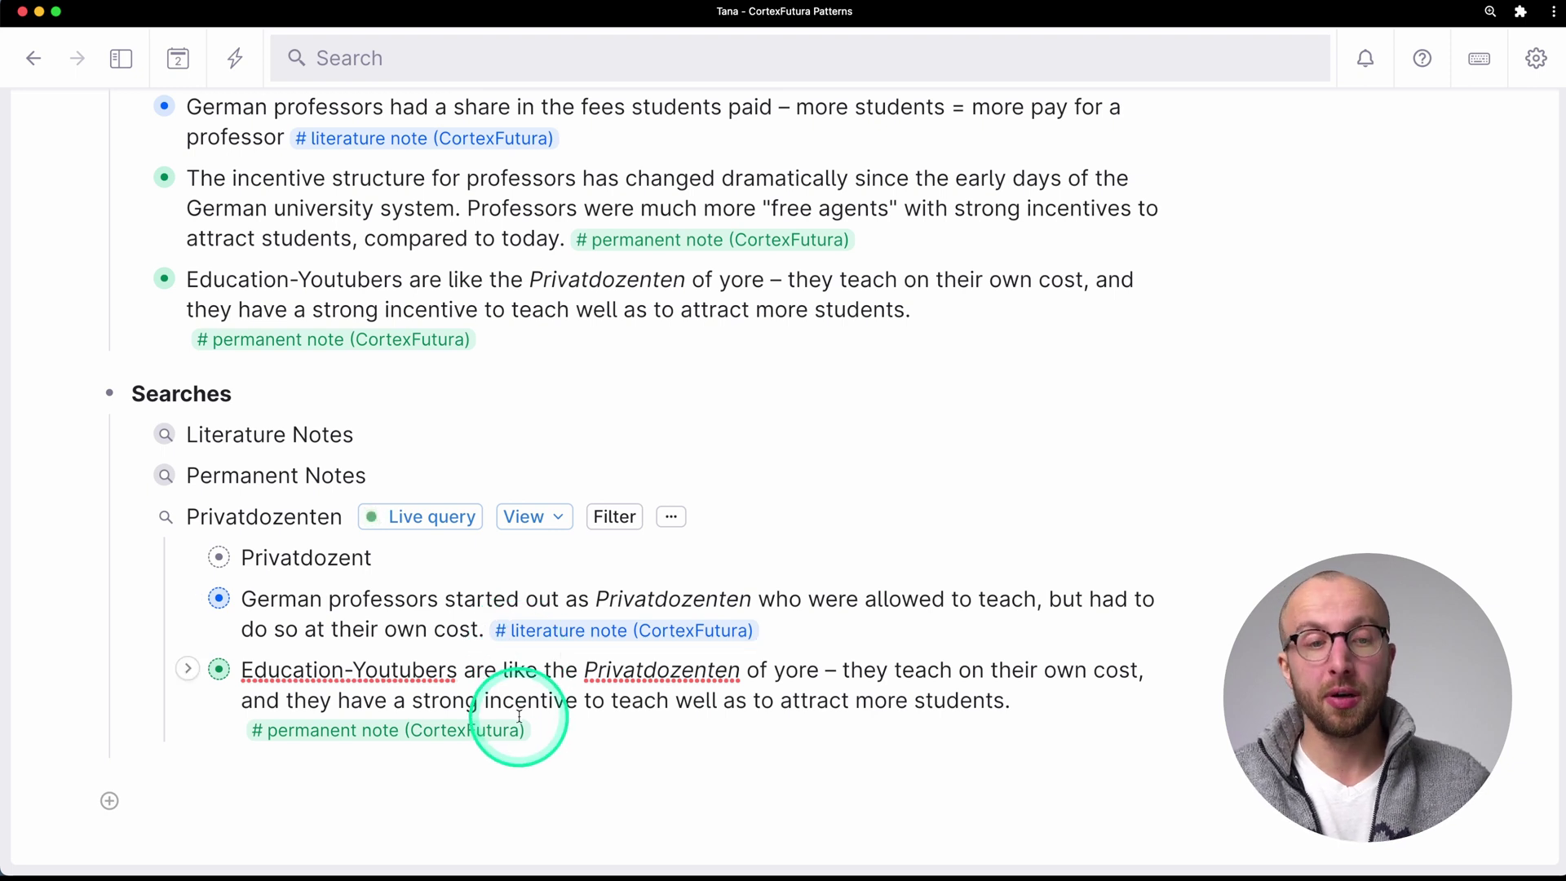
Step: Expand the Literature Notes search and add the keyword Privatdozent to its search expression, showing the narrowed results
{"action": "left_click", "coordinate": [132, 432]}
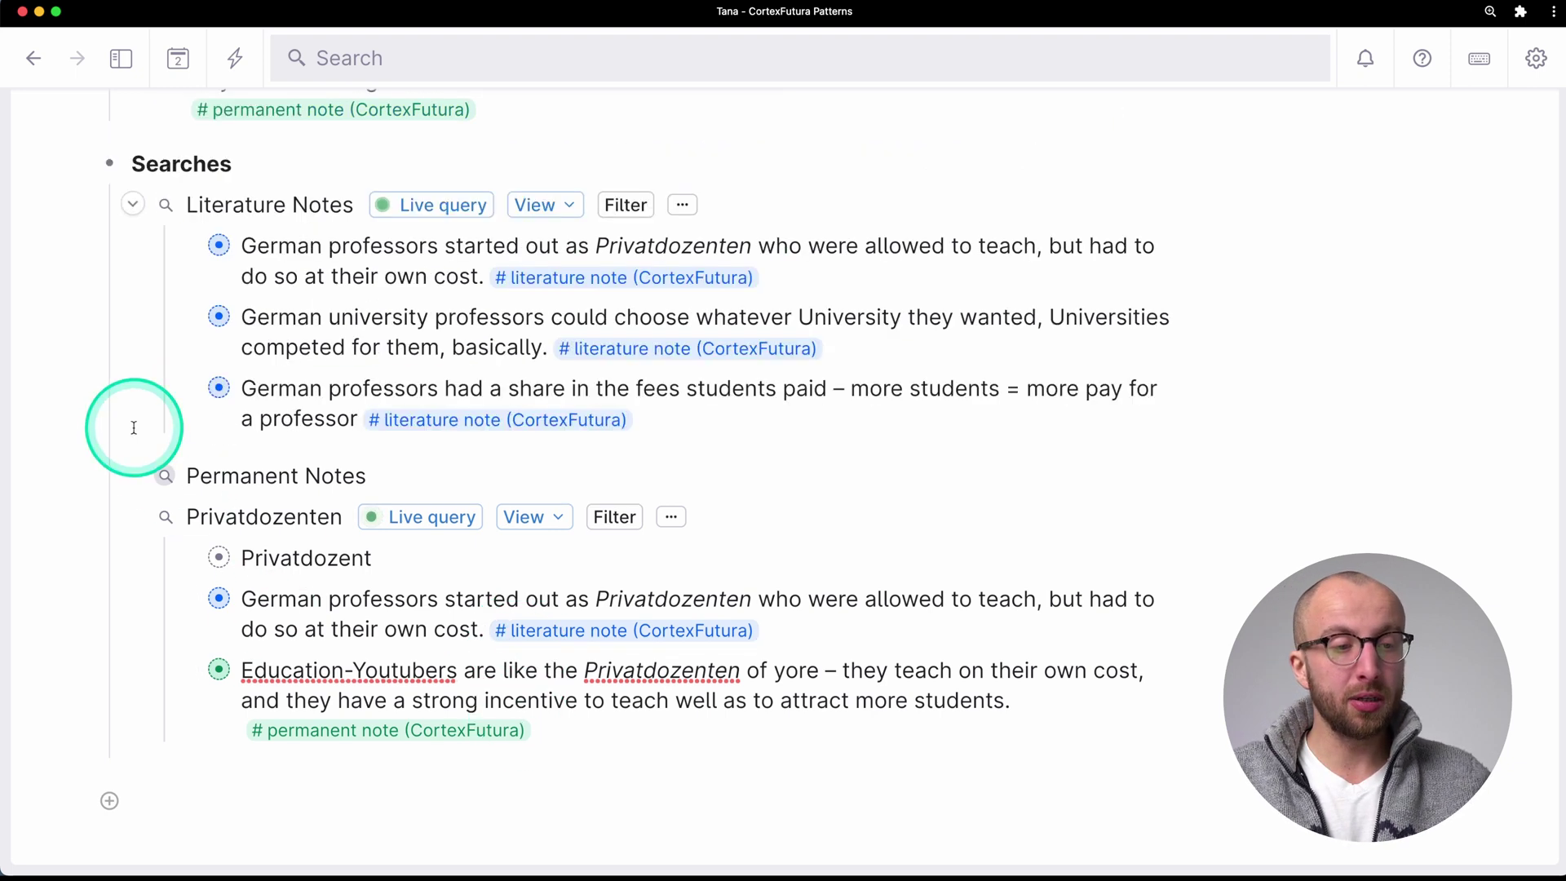
{"action": "left_click", "coordinate": [473, 206]}
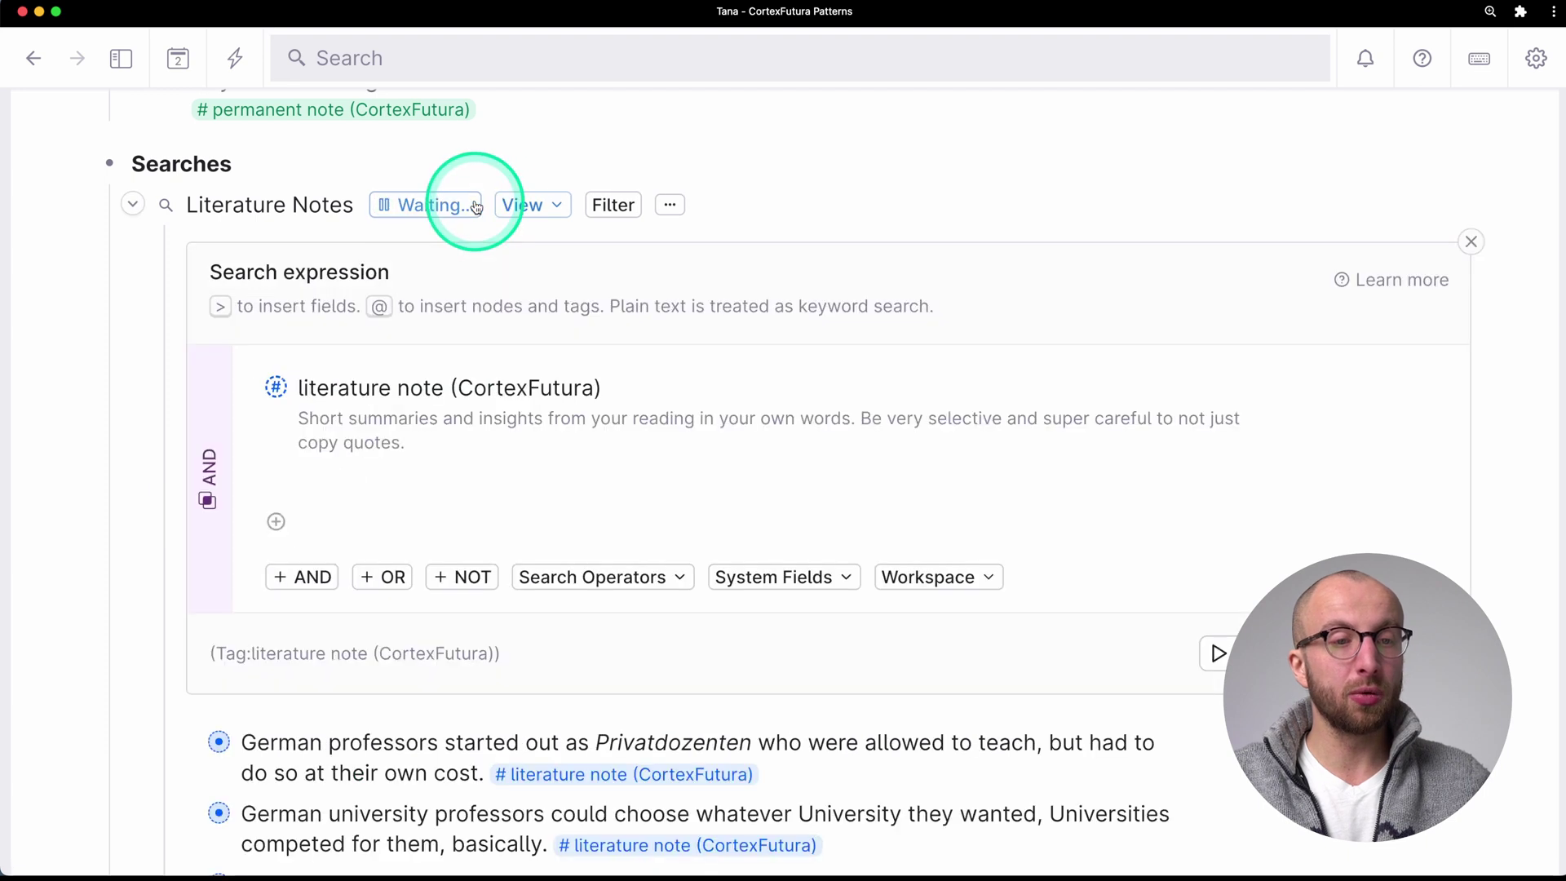
{"action": "left_click", "coordinate": [430, 466]}
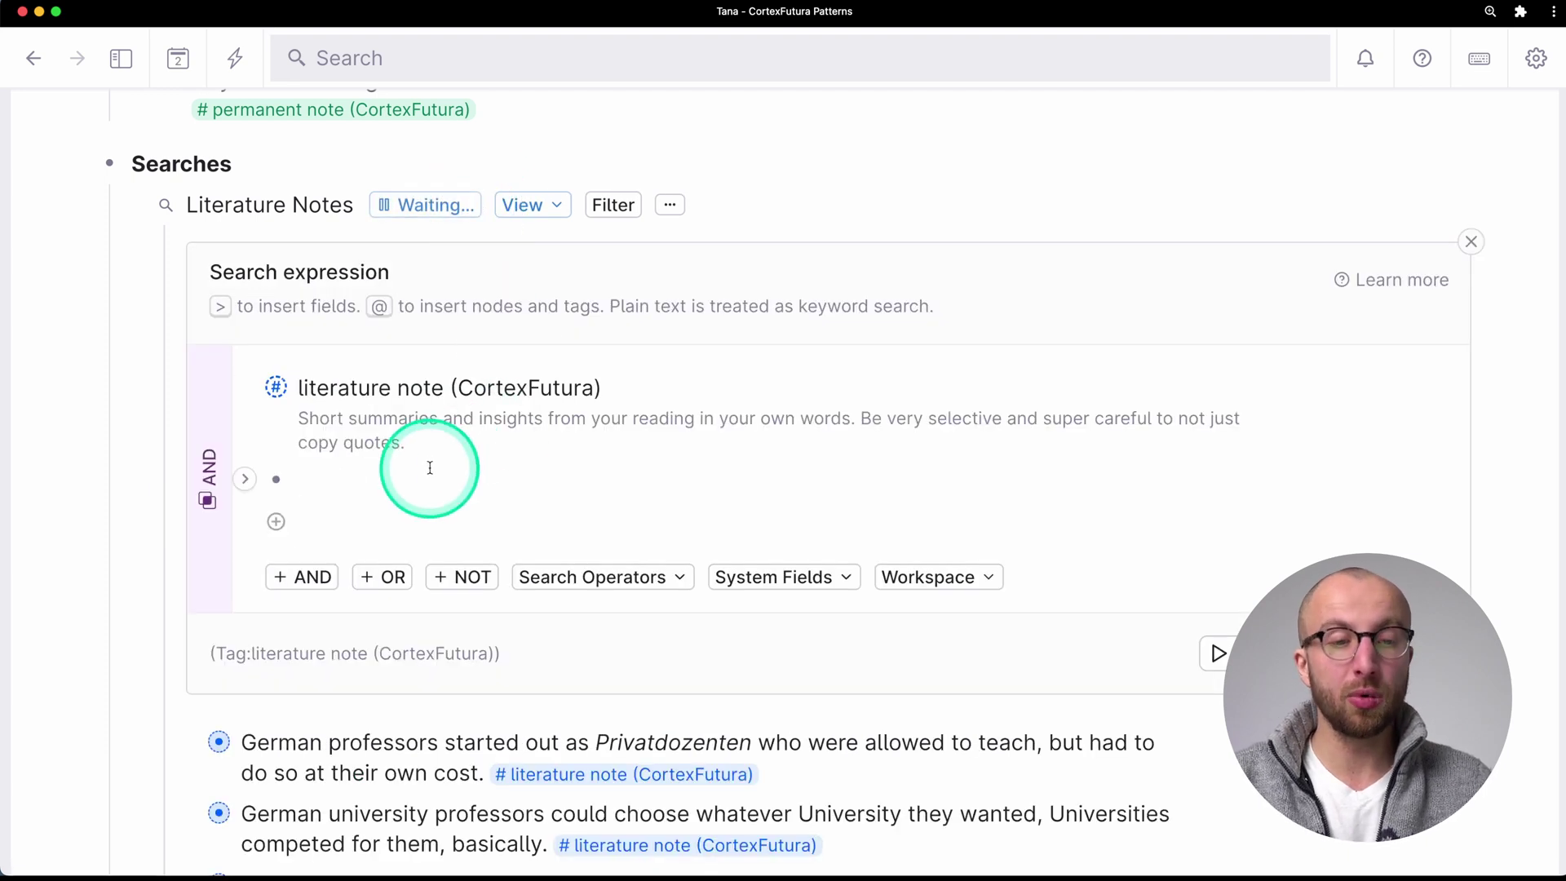
{"action": "type", "text": "Privatdozent"}
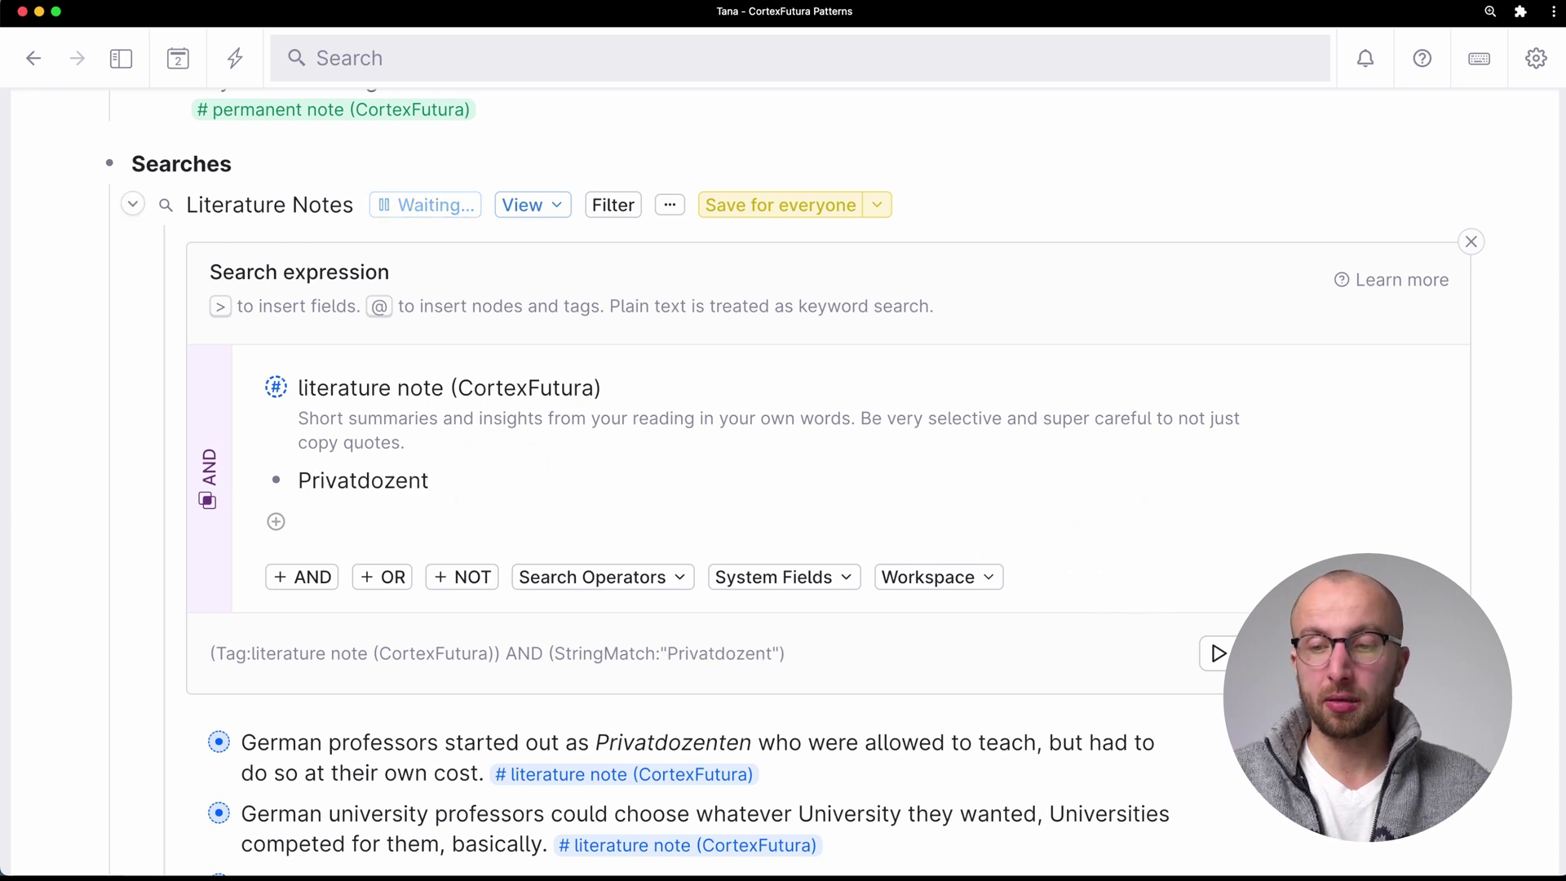
{"action": "key", "text": "Escape"}
{"action": "scroll", "coordinate": [384, 314], "scroll_direction": "up", "scroll_amount": 2}
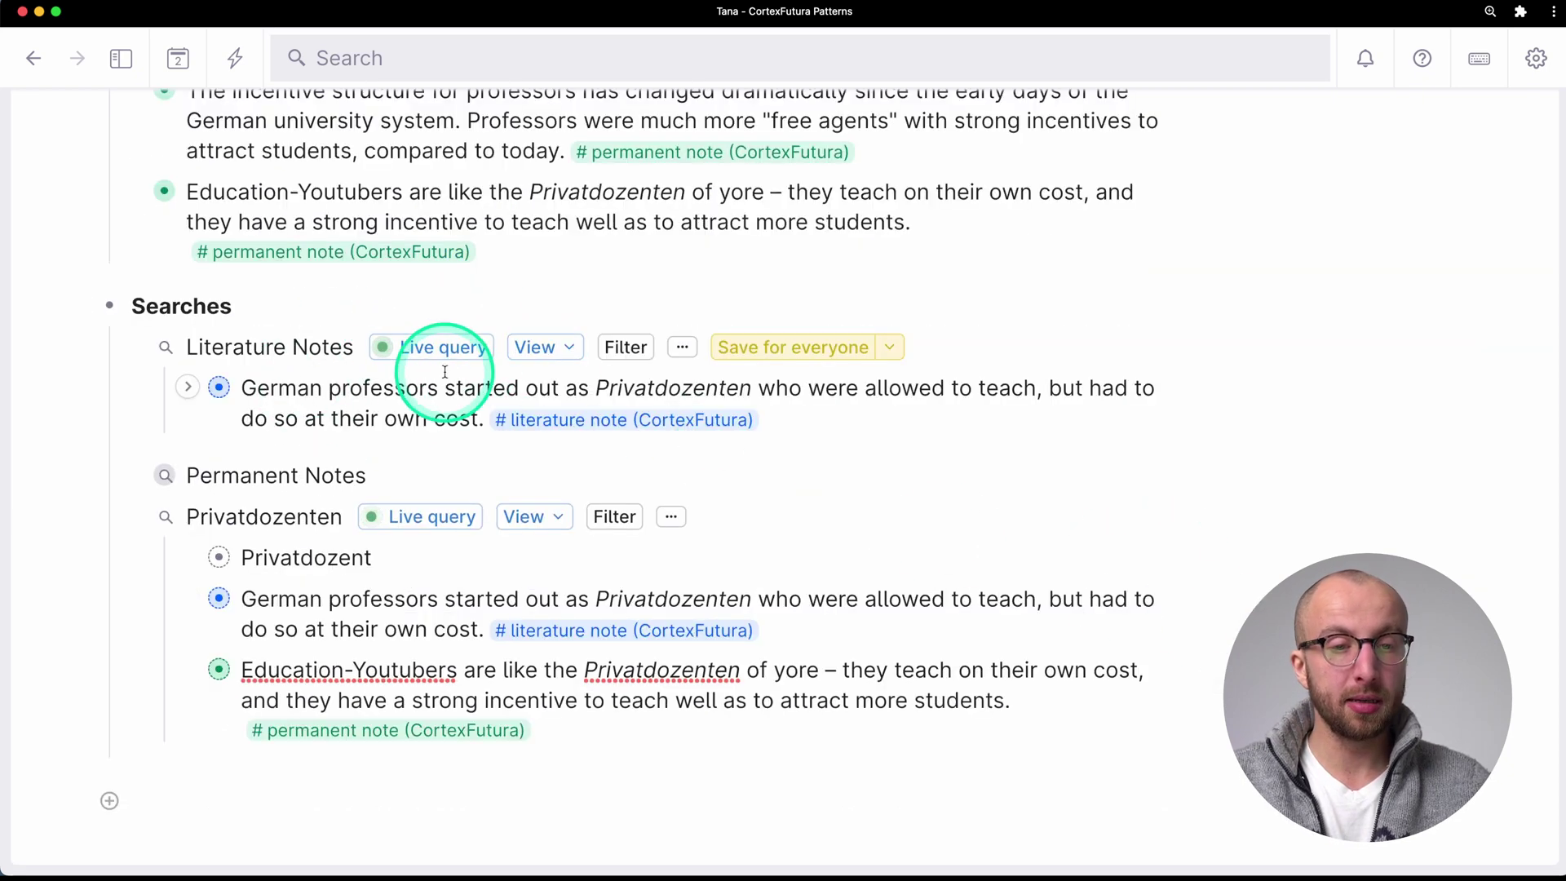